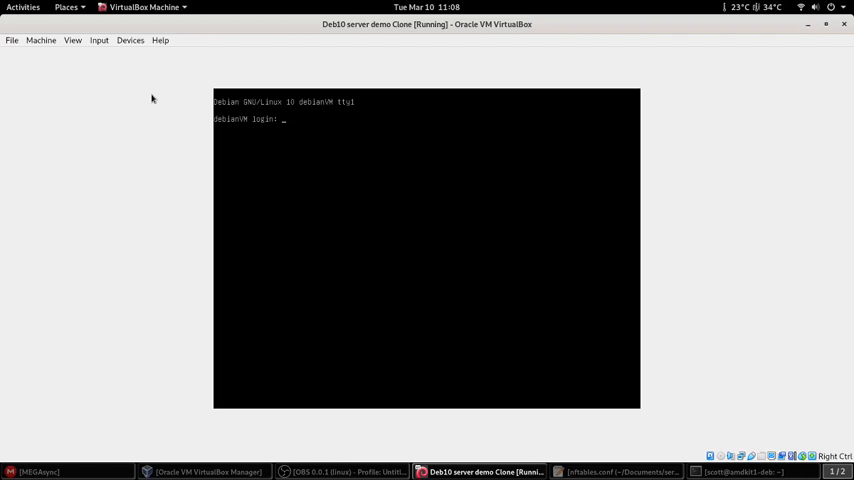
pyautogui.write('min')
pyautogui.write('ecraft')
# - Log in as minecraft, then become root with su - and the root password
pyautogui.press('Return')
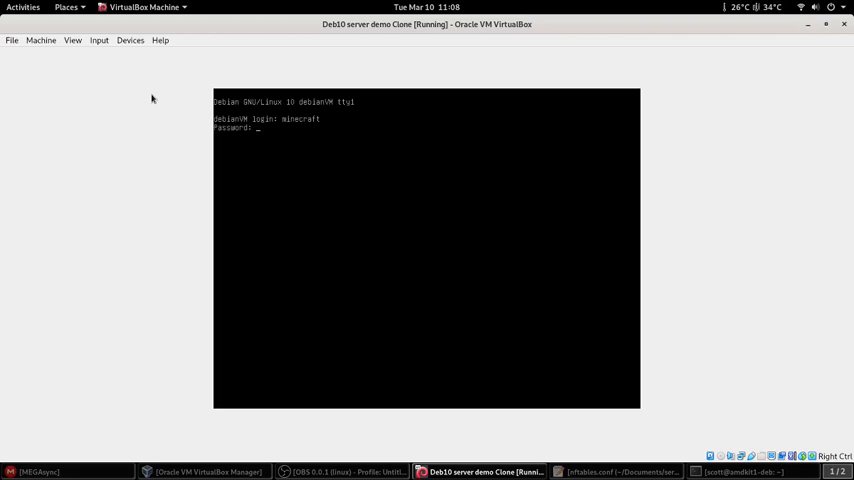
pyautogui.press('Return')
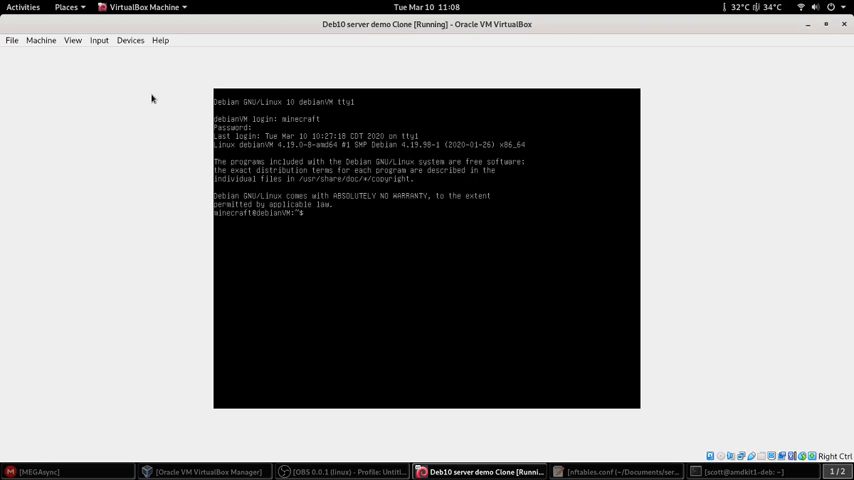
pyautogui.write('su ')
pyautogui.write('-')
pyautogui.press('Return')
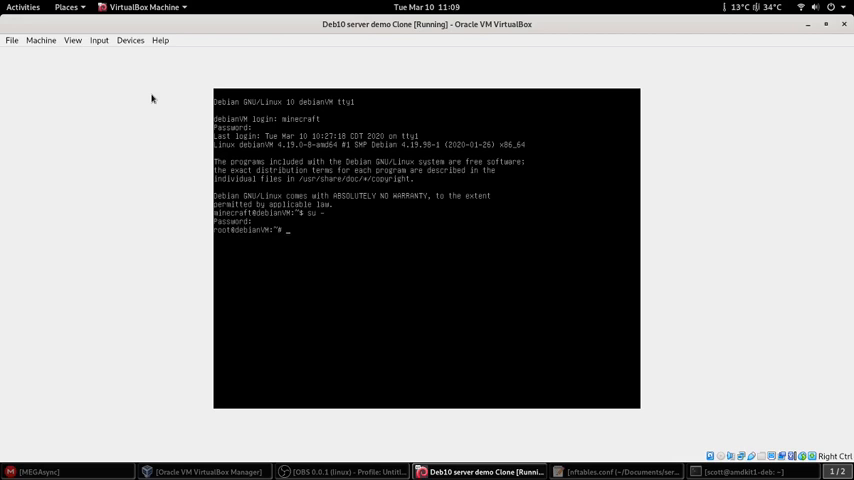
pyautogui.write('apt ')
pyautogui.write('insta')
pyautogui.write('nftab')
pyautogui.write('les')
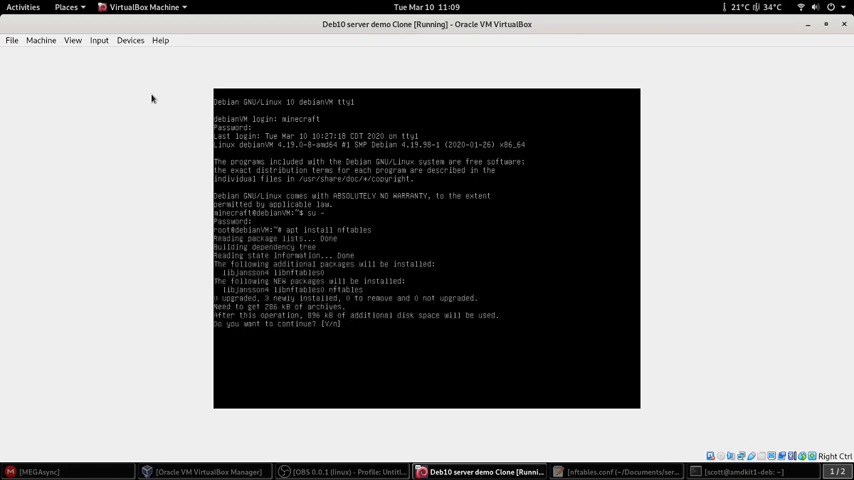
pyautogui.write('y')
# - Confirm the apt install of nftables and its dependencies with y
pyautogui.press('Return')
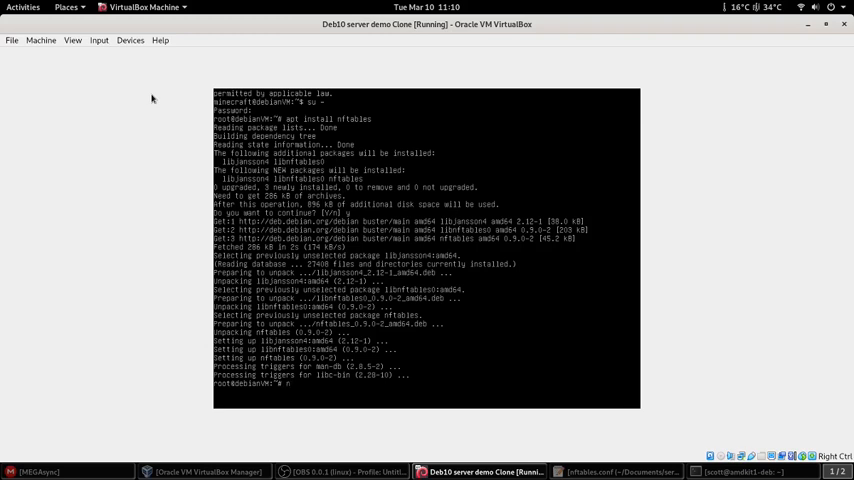
pyautogui.write('nano')
pyautogui.write('/et')
pyautogui.write('c/')
pyautogui.write('nftab')
pyautogui.write('les.con')
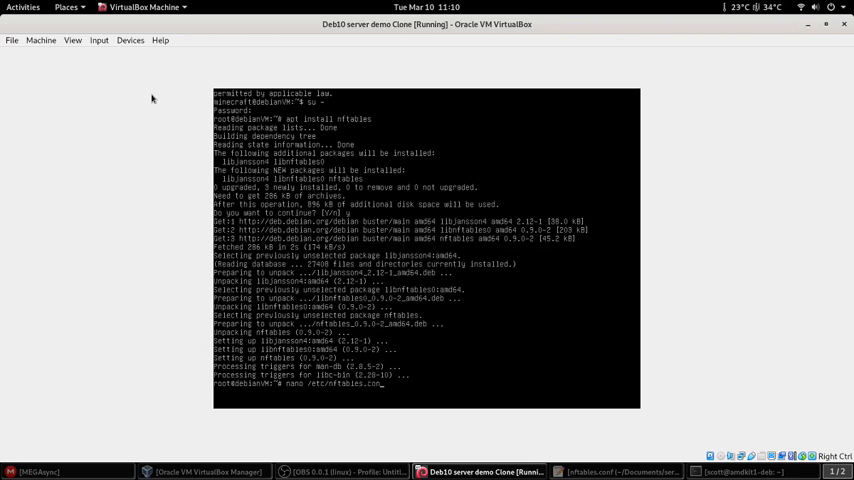
pyautogui.write('f')
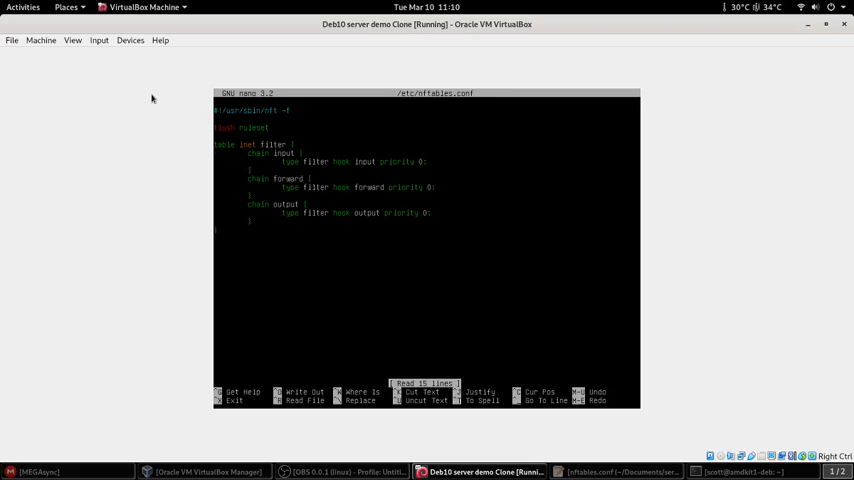
# - Position the nano cursor on the chain input line of the default rules
pyautogui.press('Up')
pyautogui.press('Up')
pyautogui.press('Up')
pyautogui.press('Down')
pyautogui.press('Down')
pyautogui.press('Down')
pyautogui.press('Down')
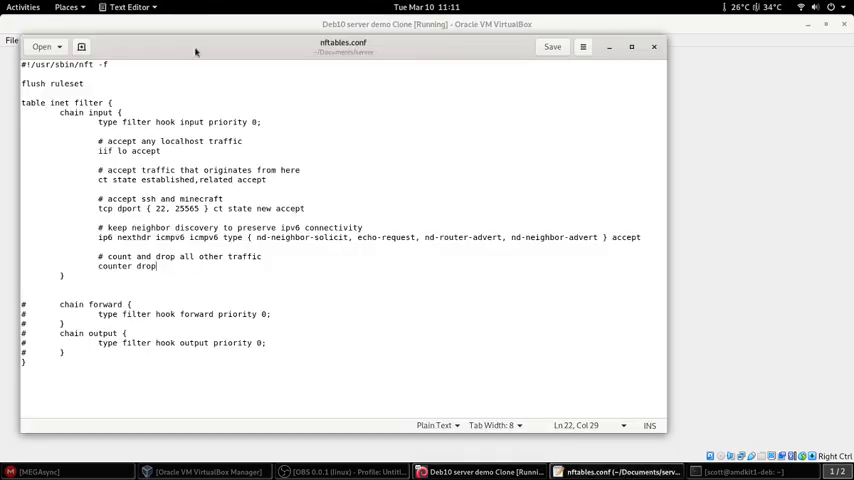
# - Place gedit's nftables.conf on the left and the unmaximized VM window top-right, side by side
pyautogui.moveTo(196, 52); pyautogui.dragTo(168, 27)
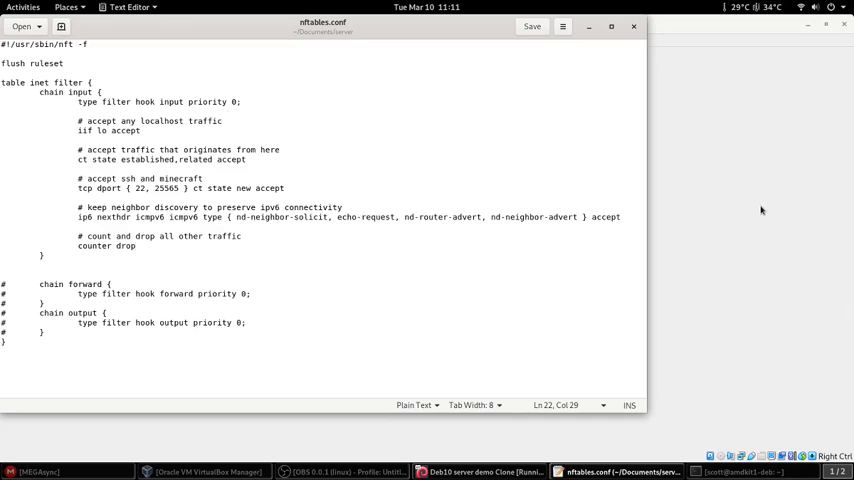
pyautogui.click(446, 474)
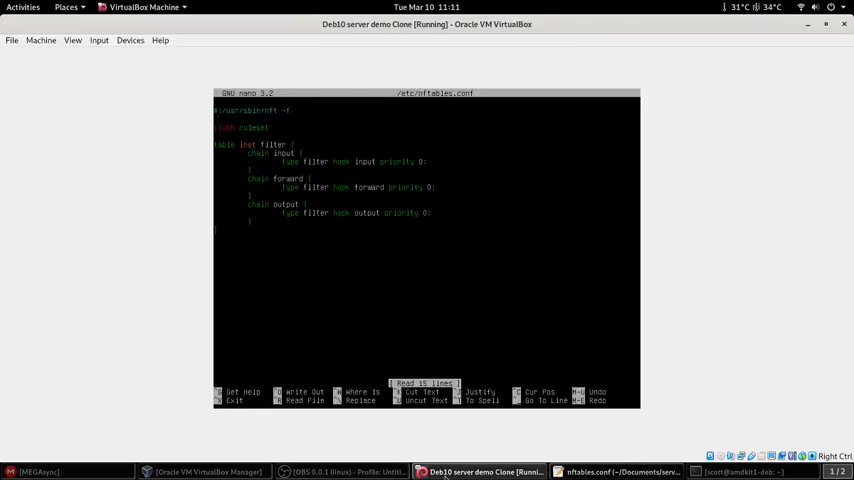
pyautogui.click(826, 23)
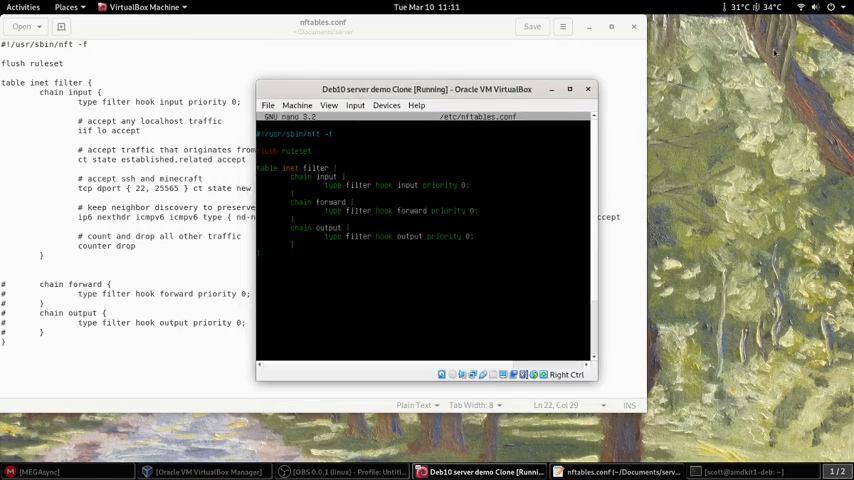
pyautogui.moveTo(439, 91); pyautogui.dragTo(700, 25)
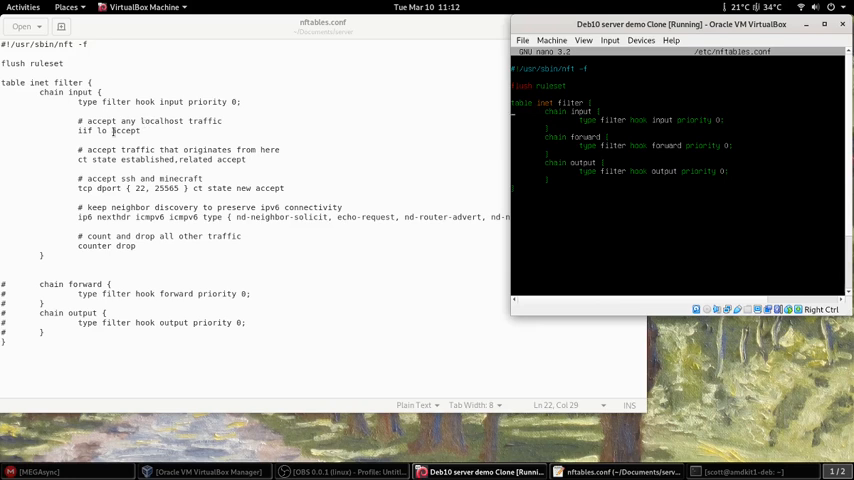
pyautogui.moveTo(78, 121); pyautogui.dragTo(137, 138)
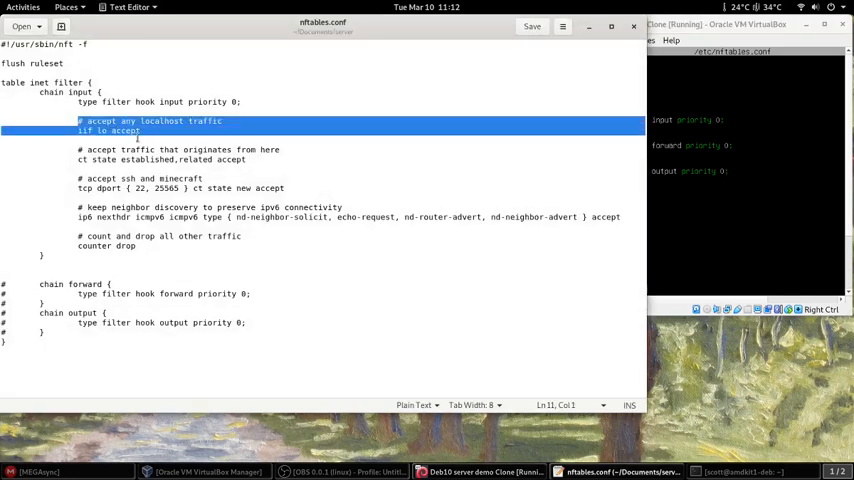
pyautogui.moveTo(79, 150); pyautogui.dragTo(249, 162)
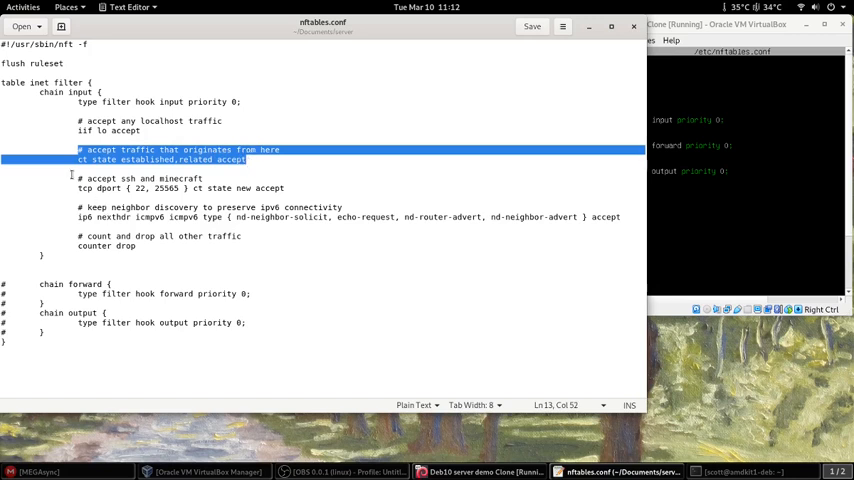
pyautogui.click(72, 176)
pyautogui.moveTo(78, 178); pyautogui.dragTo(290, 196)
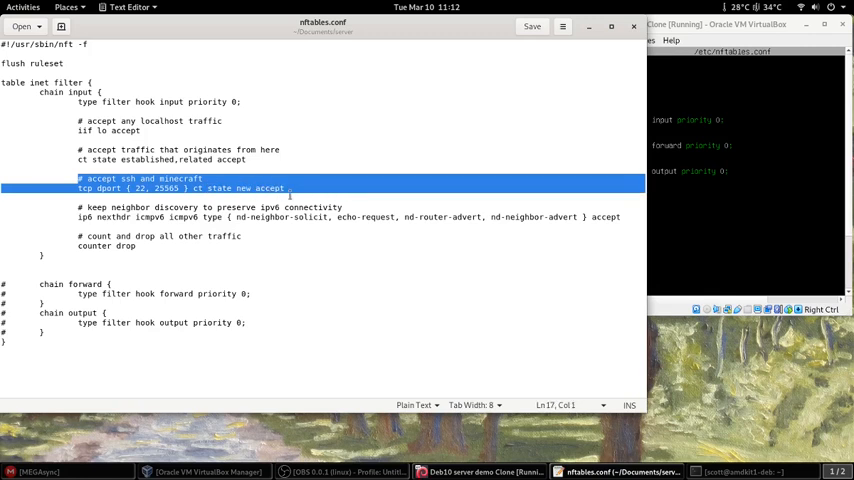
pyautogui.click(90, 191)
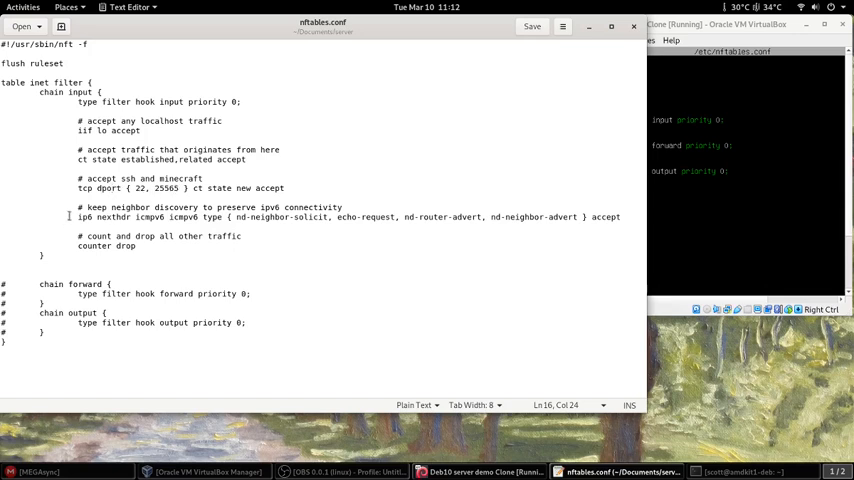
pyautogui.moveTo(78, 178); pyautogui.dragTo(203, 178)
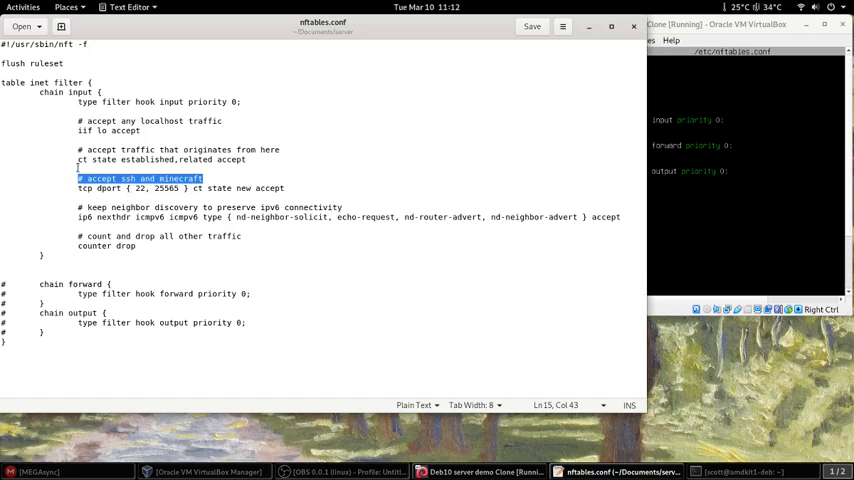
pyautogui.moveTo(30, 84); pyautogui.dragTo(49, 84)
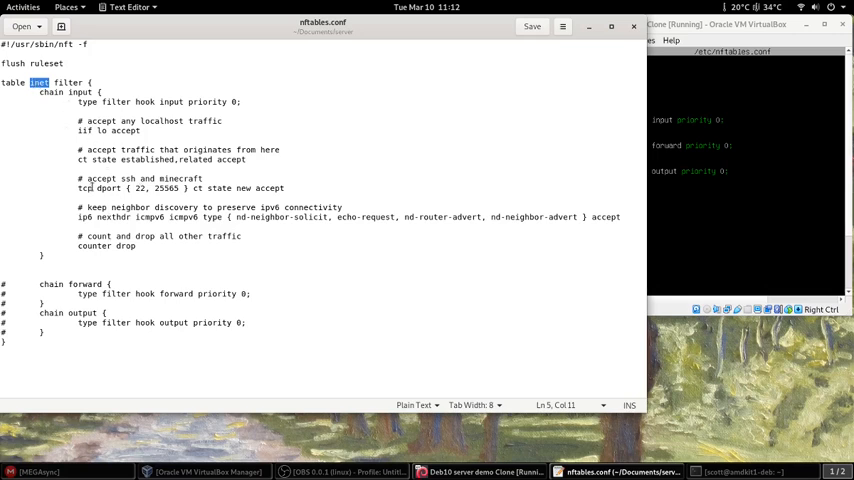
pyautogui.click(58, 83)
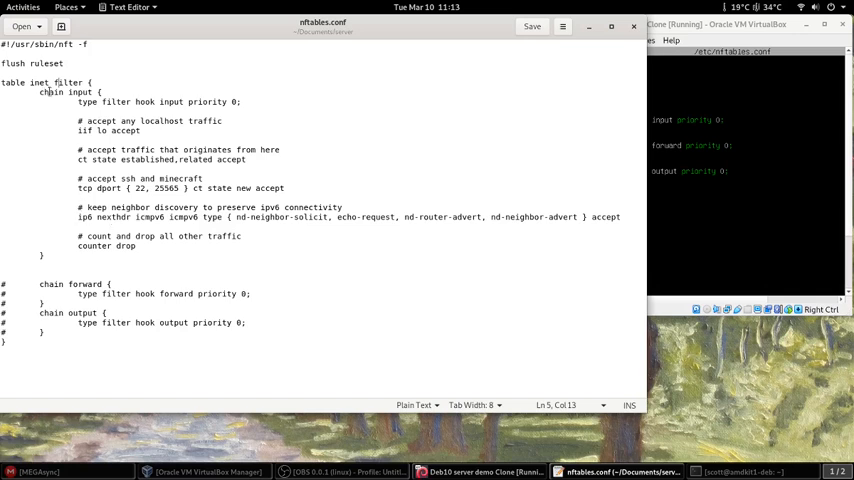
# - Highlight the reference neighbor-discovery and counter drop rules, then return to the VM's nano session
pyautogui.moveTo(78, 207); pyautogui.dragTo(614, 217)
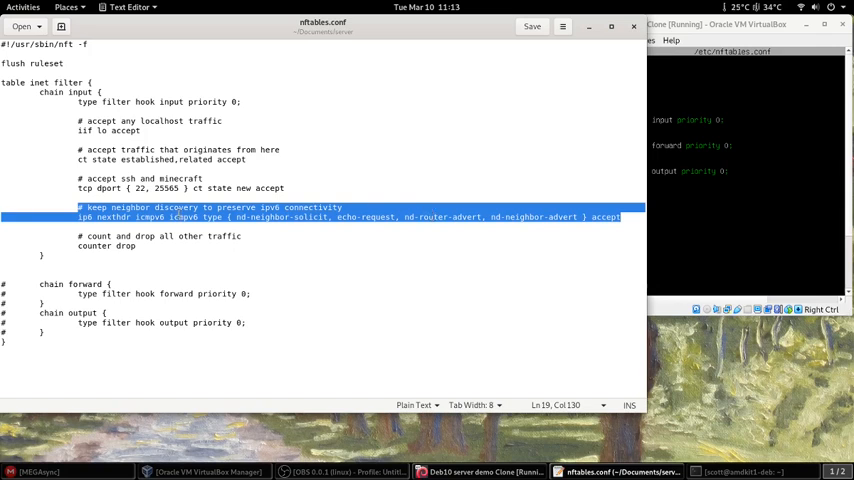
pyautogui.click(178, 216)
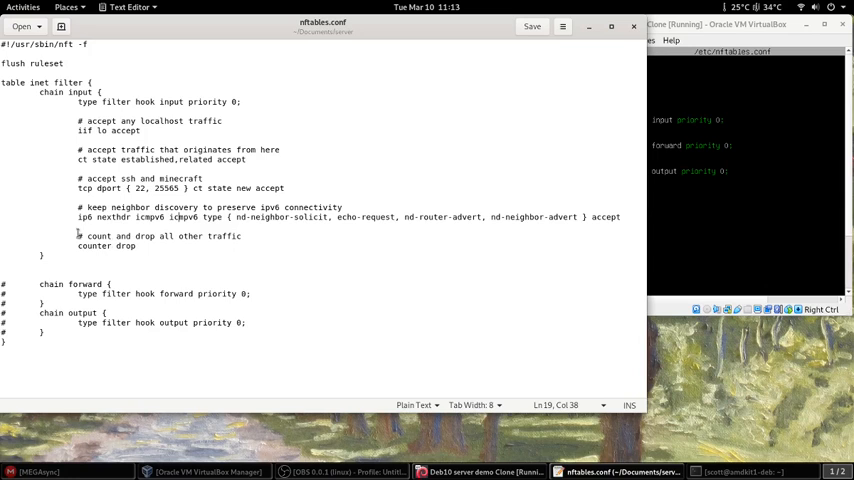
pyautogui.moveTo(73, 237); pyautogui.dragTo(171, 244)
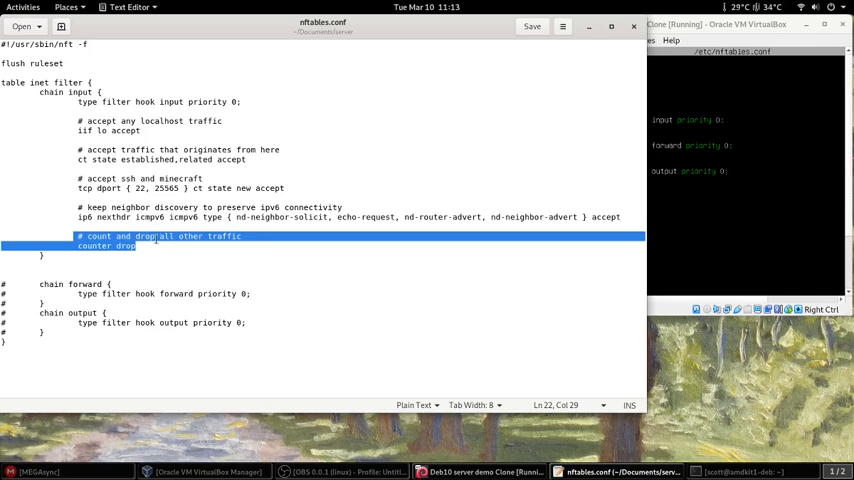
pyautogui.click(3, 285)
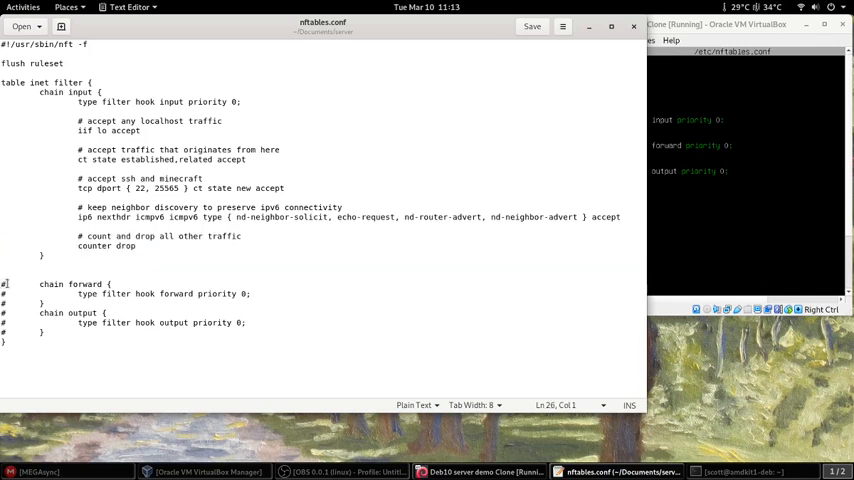
pyautogui.click(700, 90)
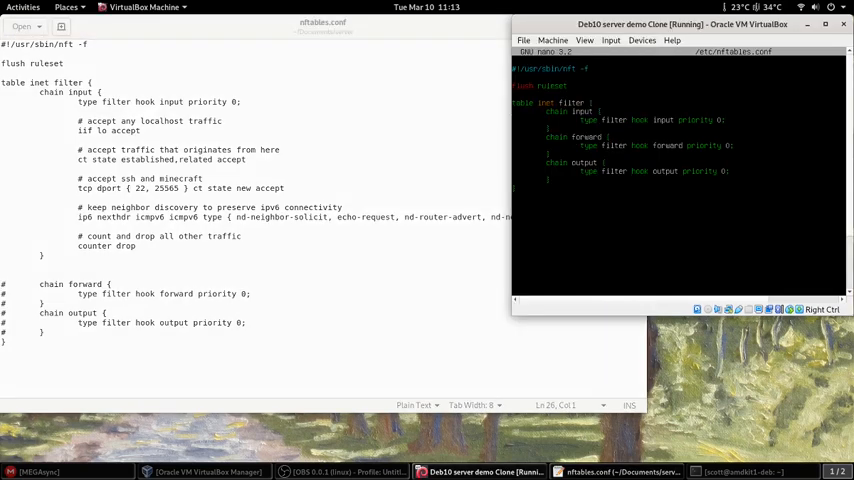
pyautogui.click(347, 27)
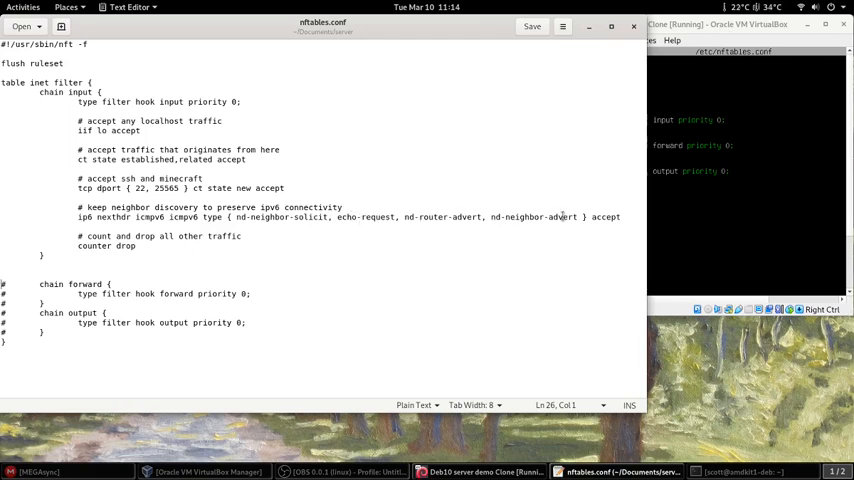
pyautogui.click(740, 25)
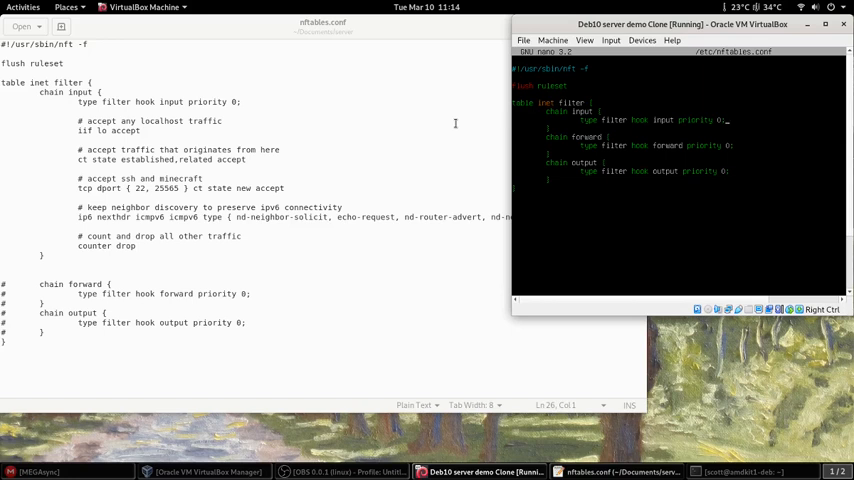
# - Add the indented localhost accept rule and its comment inside the VM's input chain
pyautogui.press('Return')
pyautogui.press('Return')
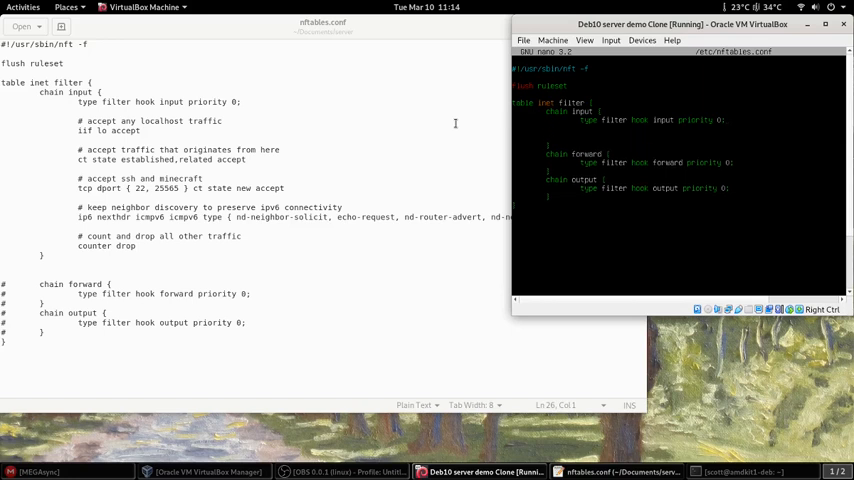
pyautogui.press('Tab')
pyautogui.press('Tab')
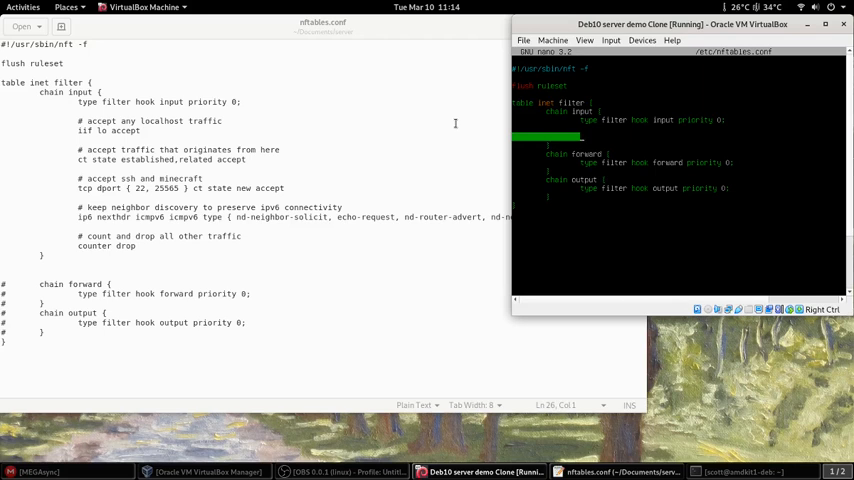
pyautogui.write('#')
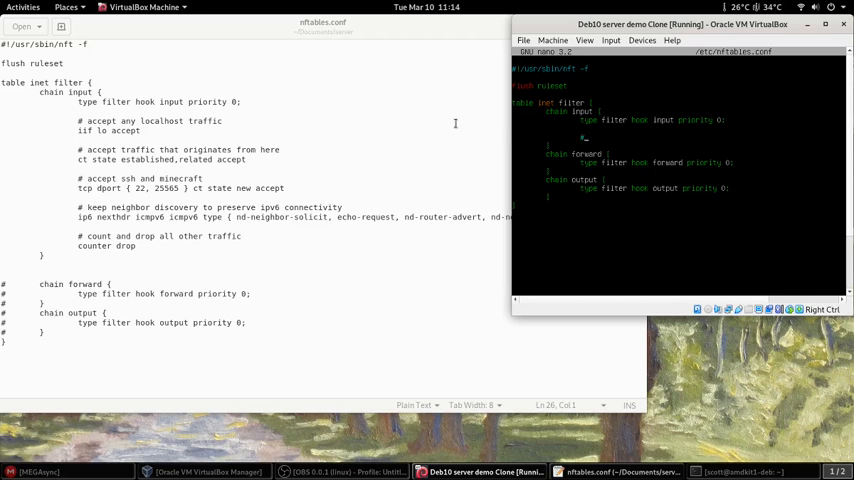
pyautogui.write(' acce')
pyautogui.write('p')
pyautogui.write('t')
pyautogui.press('BackSpace')
pyautogui.write('an')
pyautogui.write('y localh')
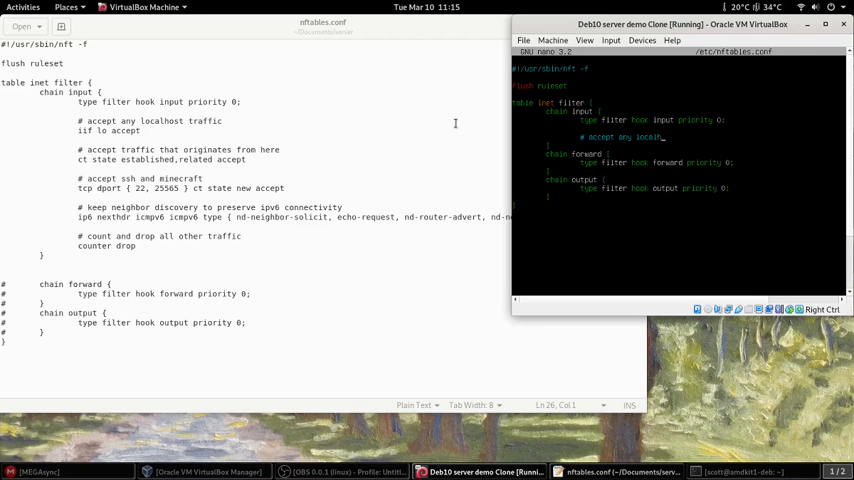
pyautogui.write(' tr')
pyautogui.press('Return')
pyautogui.press('Tab')
pyautogui.press('Tab')
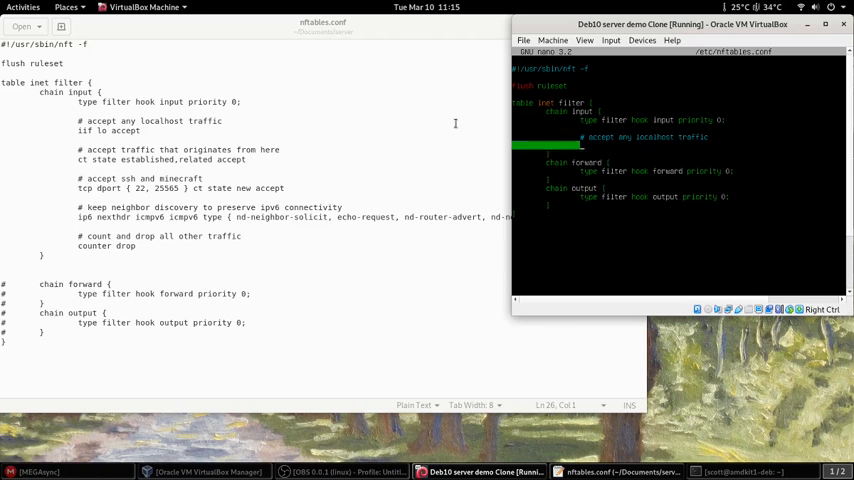
pyautogui.write('iif lo accept')
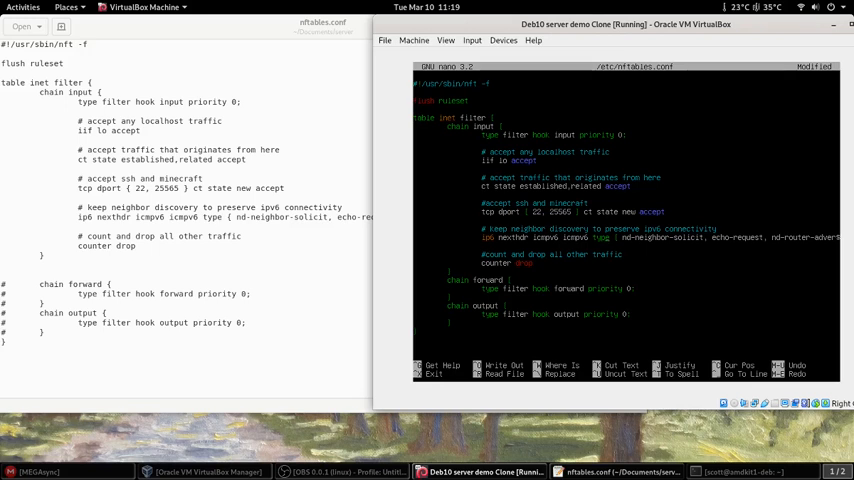
# - Check the end of the long ip6 neighbor discovery rule and return to its start
pyautogui.press('Right')
pyautogui.press('Right')
pyautogui.press('Right')
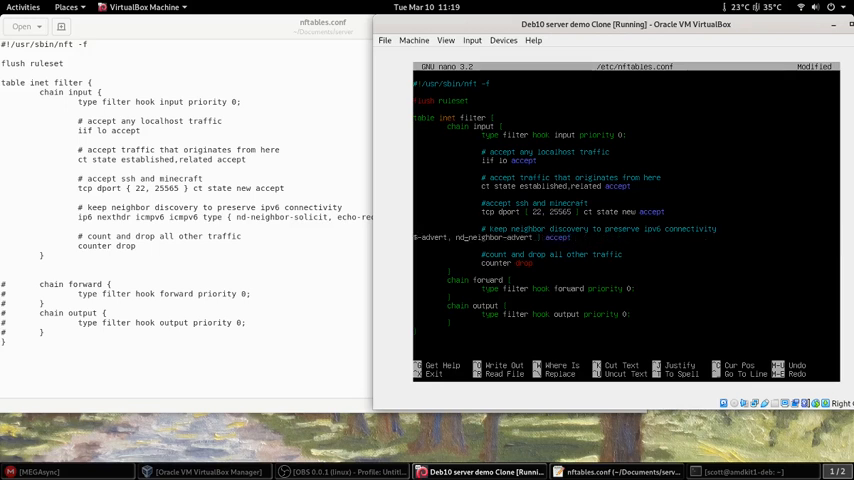
pyautogui.press('Left')
pyautogui.press('Left')
pyautogui.press('Left')
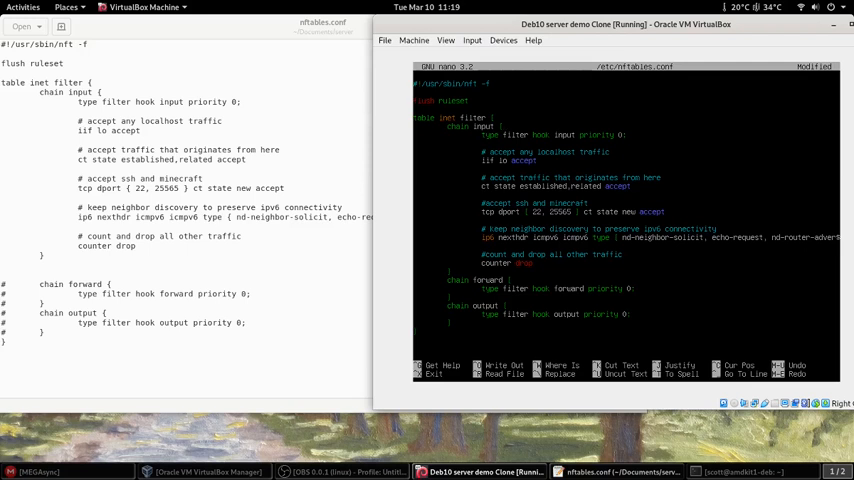
pyautogui.write('#')
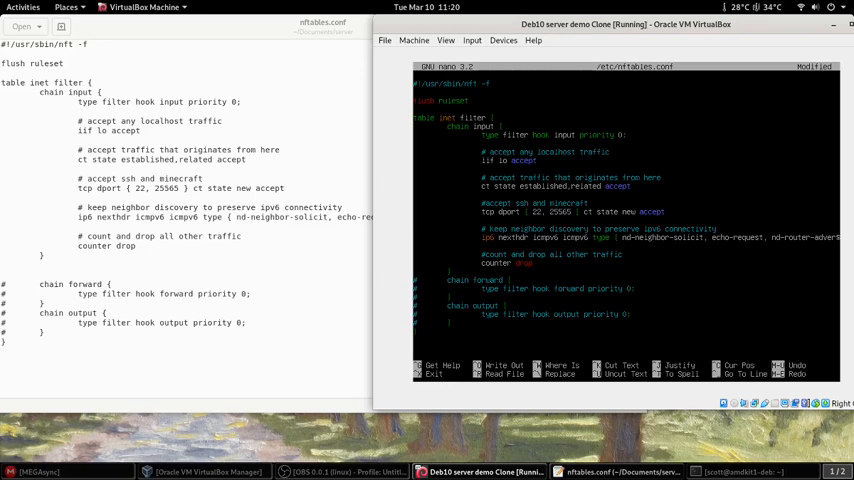
# - Save the edited /etc/nftables.conf and exit nano to the root prompt
pyautogui.hotkey('ctrl', 'x')
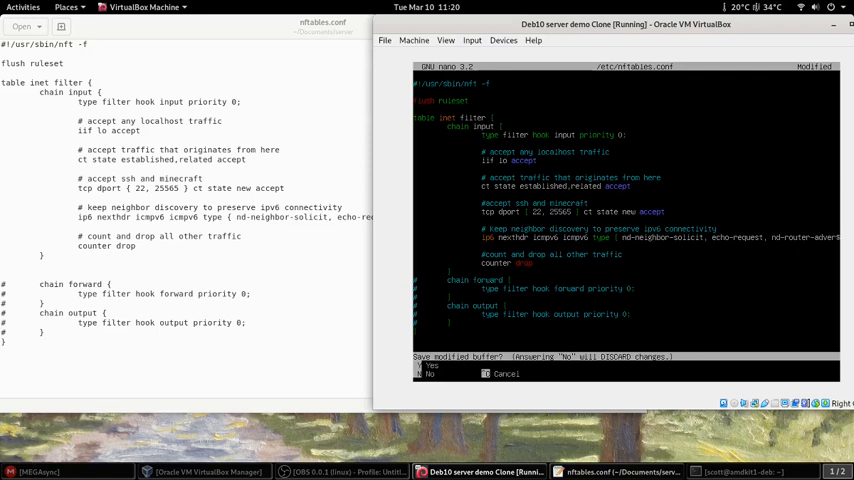
pyautogui.press('y')
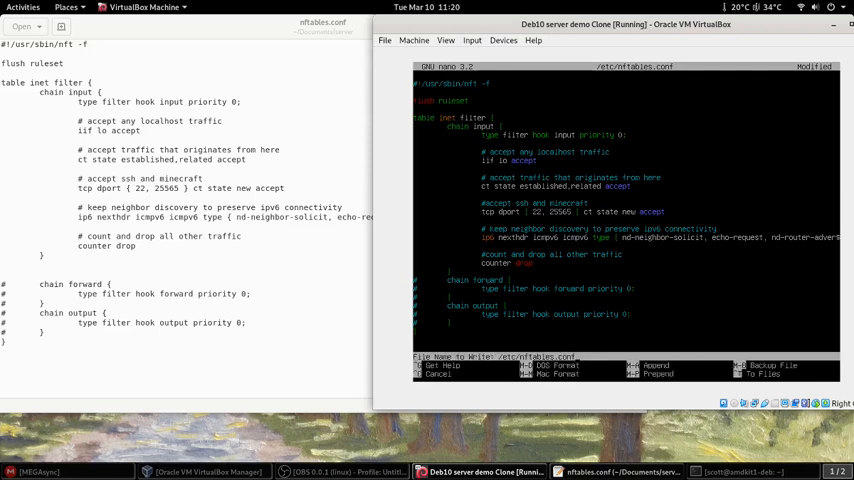
pyautogui.press('Return')
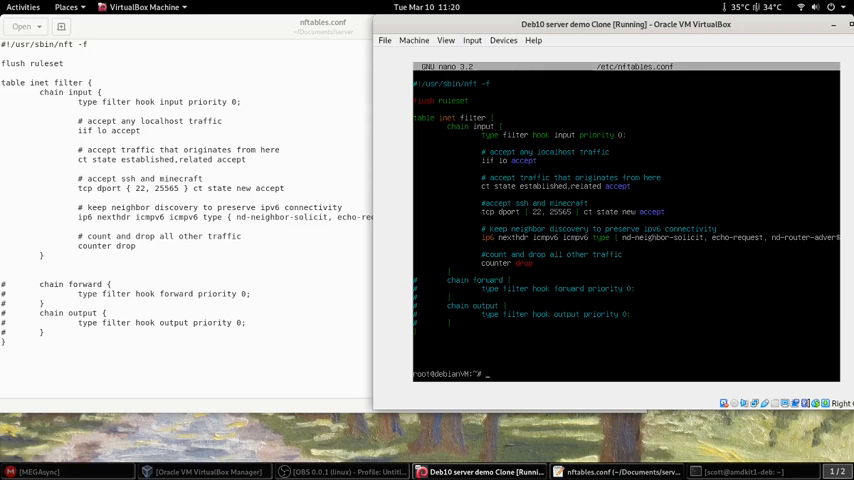
pyautogui.write('s')
pyautogui.write('ystemctl')
pyautogui.write('l')
pyautogui.write('enable')
pyautogui.write(' nf')
# - Run systemctl enable nftables.service to create its boot symlink
pyautogui.press('Tab')
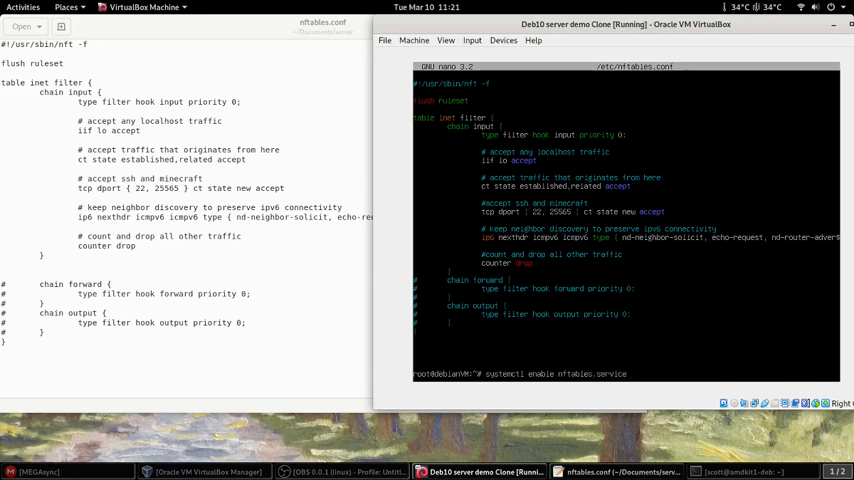
pyautogui.press('Return')
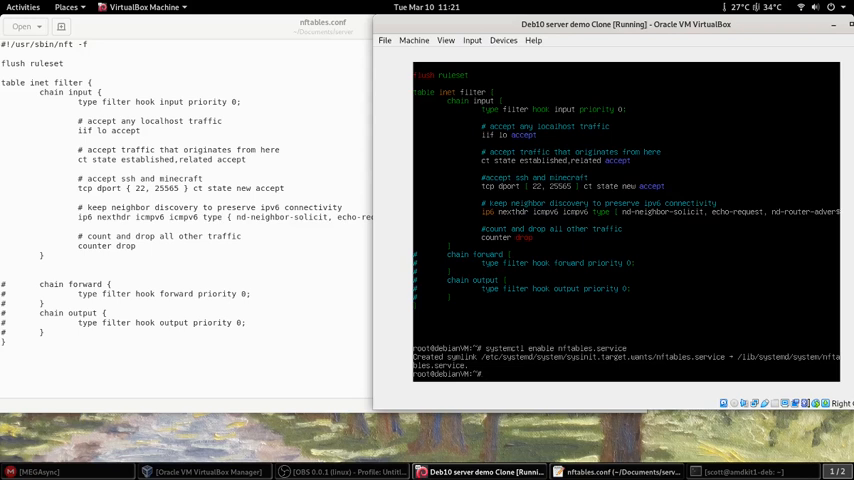
pyautogui.write('systemc')
pyautogui.write('tl ')
pyautogui.write('start nf')
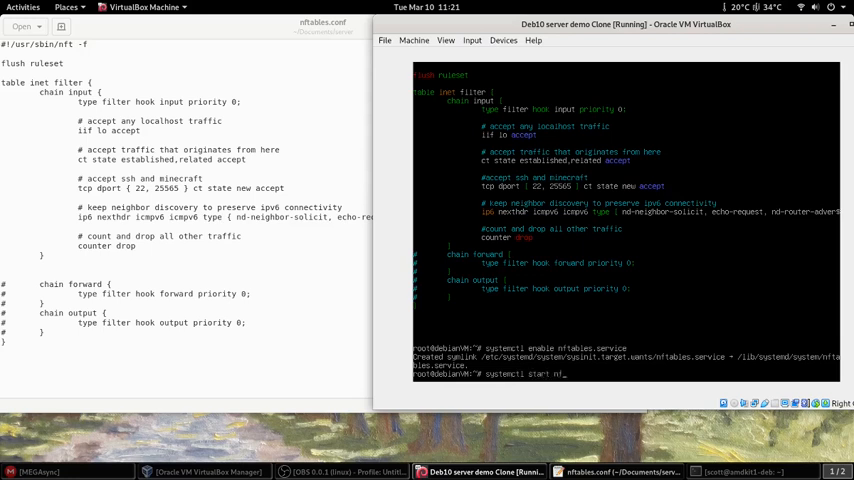
pyautogui.write('tables.service')
# - Start nftables.service and check its status shows loaded, enabled and active
pyautogui.press('Return')
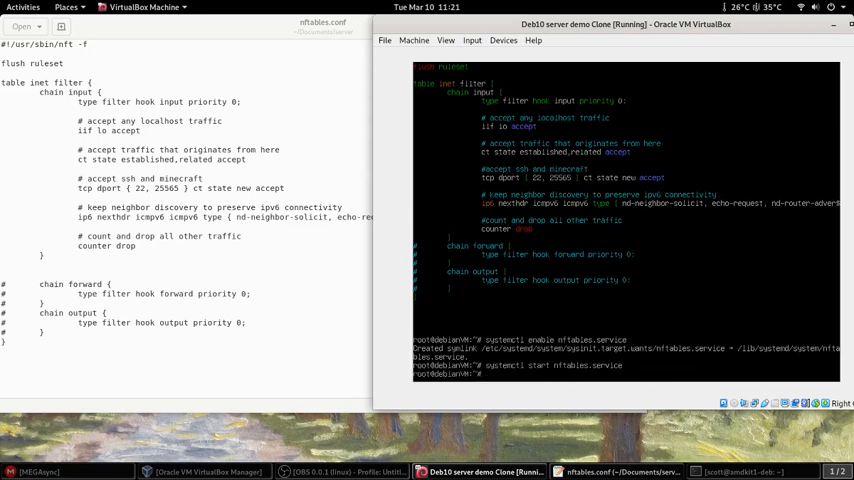
pyautogui.write('sys')
pyautogui.write('temctl st')
pyautogui.write('at')
pyautogui.write('us nfta')
pyautogui.press('Tab')
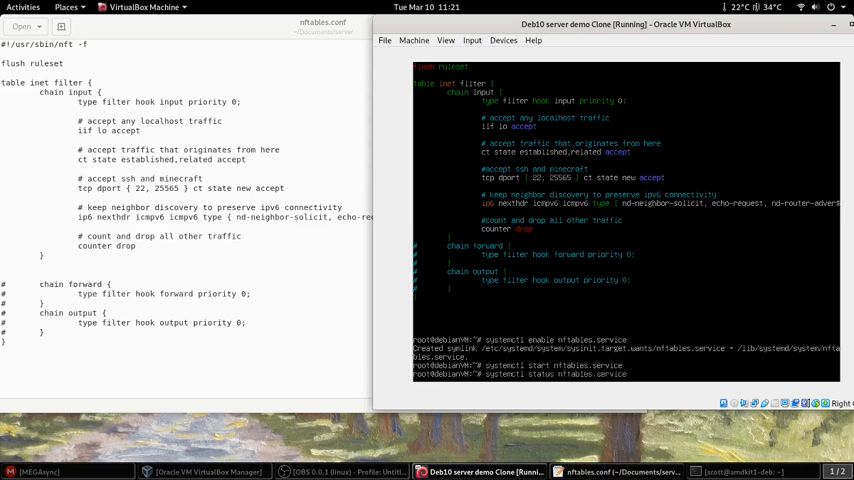
pyautogui.press('Return')
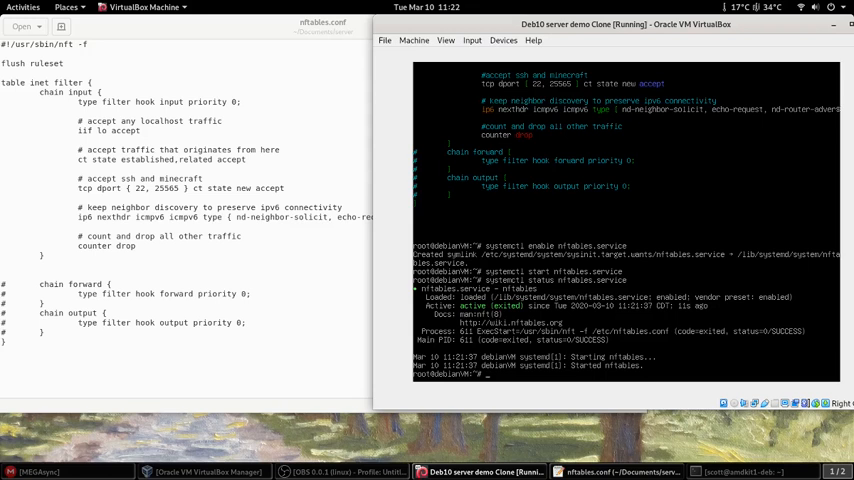
pyautogui.write('nano ')
pyautogui.write('n')
# - Reopen /etc/nftables.conf in nano and correct nd-neighbor-solicit to nd neighbor-solicit
pyautogui.press('BackSpace')
pyautogui.write('et')
pyautogui.write('c/')
pyautogui.write('nf')
pyautogui.write('tab')
pyautogui.write('les.conf')
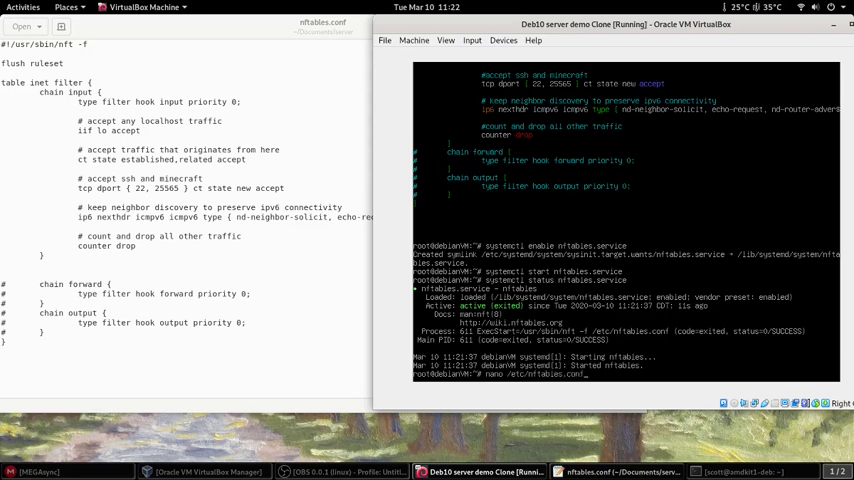
pyautogui.press('Tab')
pyautogui.press('Return')
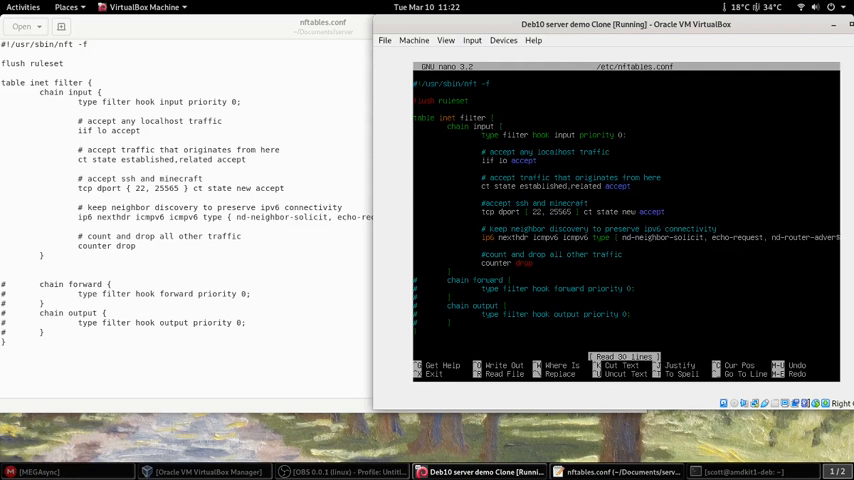
pyautogui.press('Right')
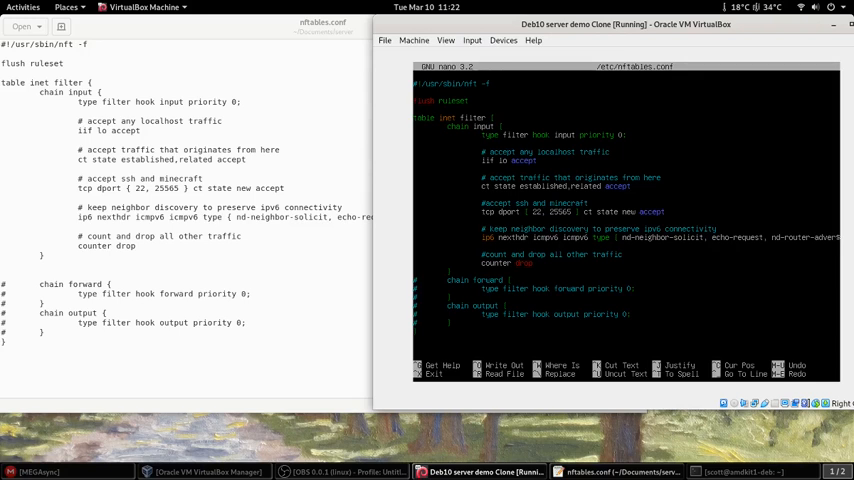
pyautogui.press('Delete')
# - Save the corrected nftables.conf and exit nano
pyautogui.hotkey('ctrl', 'x')
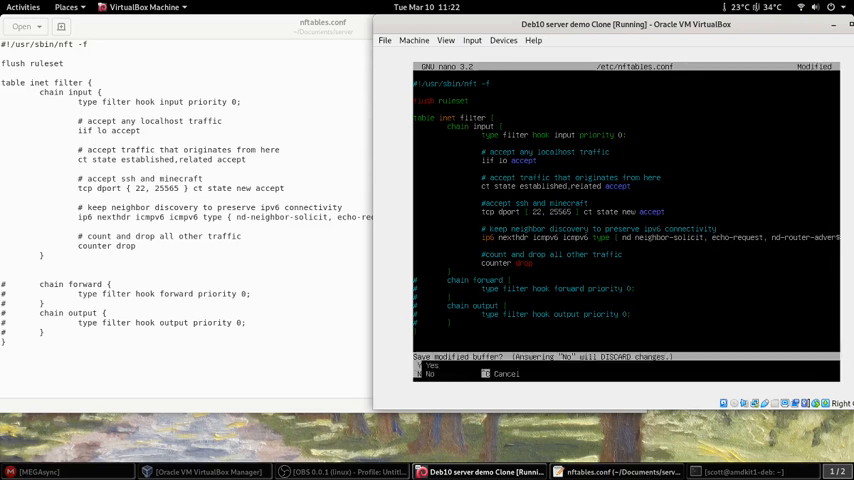
pyautogui.press('y')
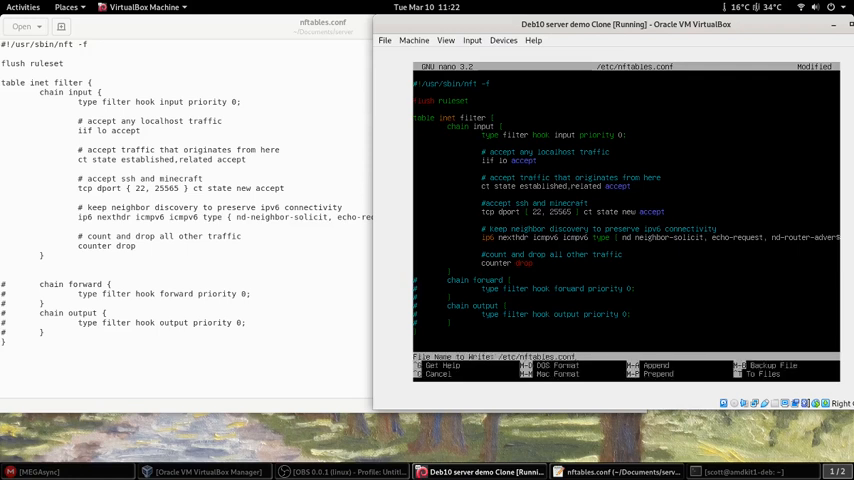
pyautogui.press('Return')
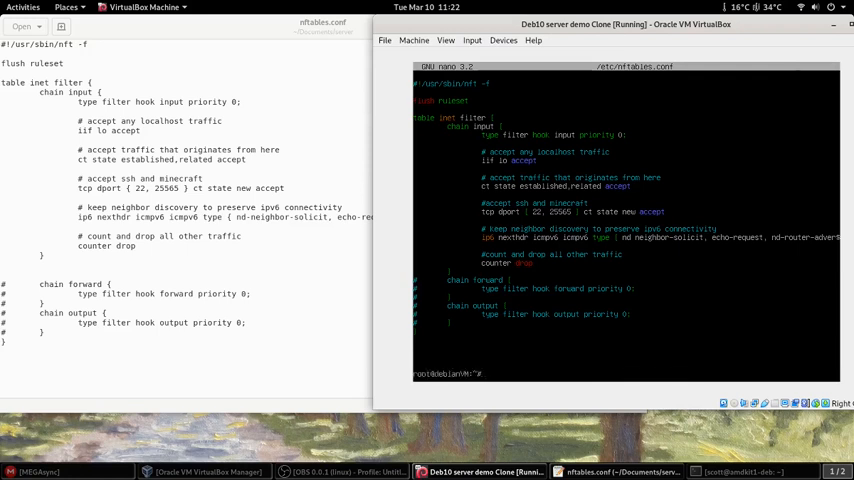
pyautogui.write('sy')
pyautogui.write('stemctl')
pyautogui.write(' restart ')
pyautogui.write('nft')
# - Run systemctl restart nftables.service, which fails with a control-process error
pyautogui.press('Tab')
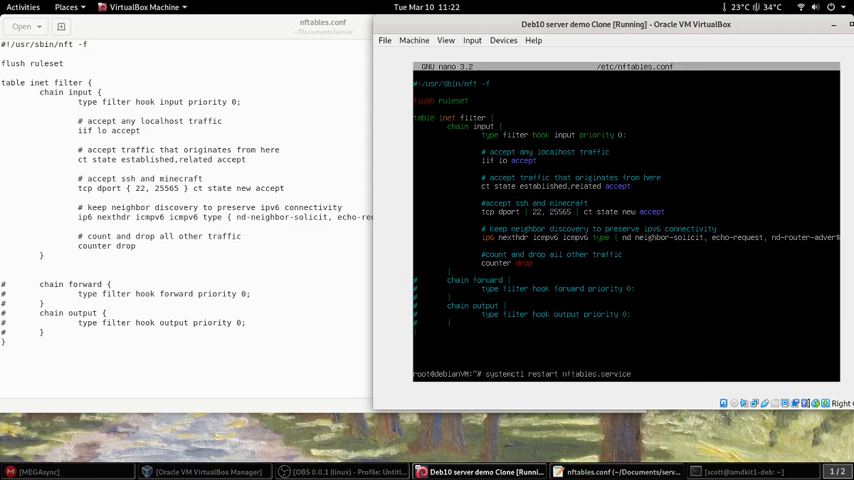
pyautogui.press('Return')
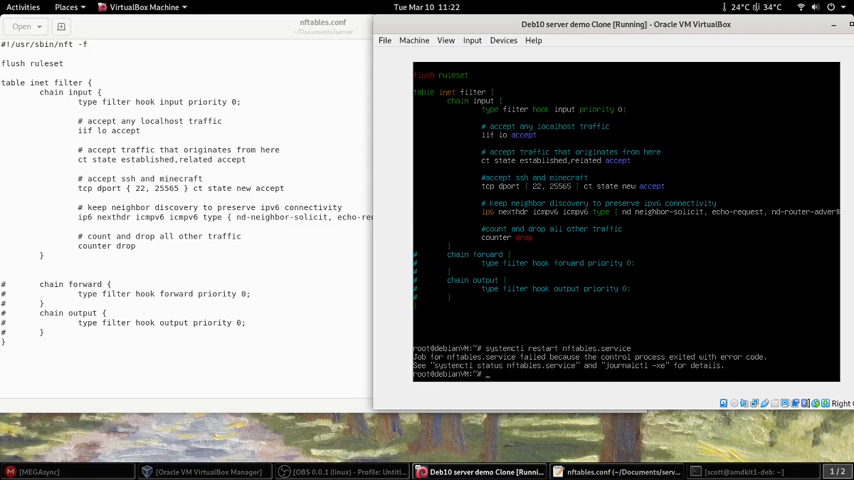
pyautogui.write('jour')
pyautogui.write('nalc')
pyautogui.write('tl -xe')
# - Read journalctl -xe showing the nftables syntax error at line 19 of /etc/nftables.conf, then quit the pager
pyautogui.press('Return')
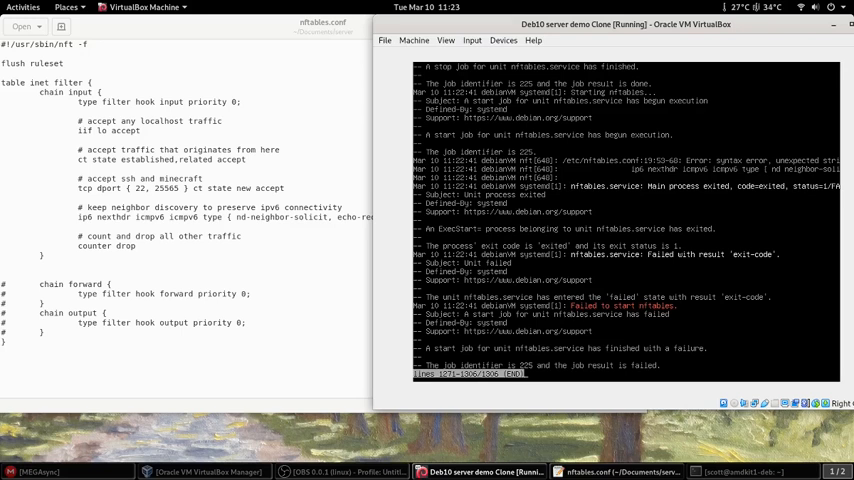
pyautogui.press('Up')
pyautogui.press('Up')
pyautogui.press('Up')
pyautogui.press('Up')
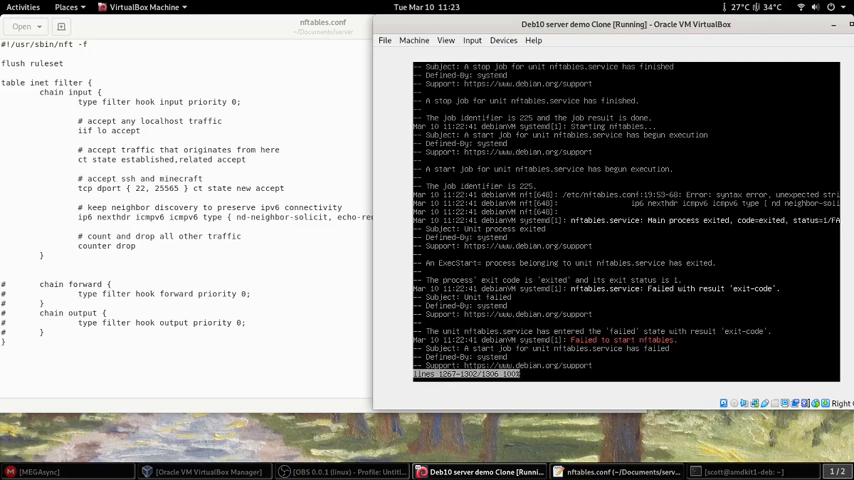
pyautogui.press('Up')
pyautogui.press('Up')
pyautogui.press('Up')
pyautogui.press('Up')
pyautogui.press('Up')
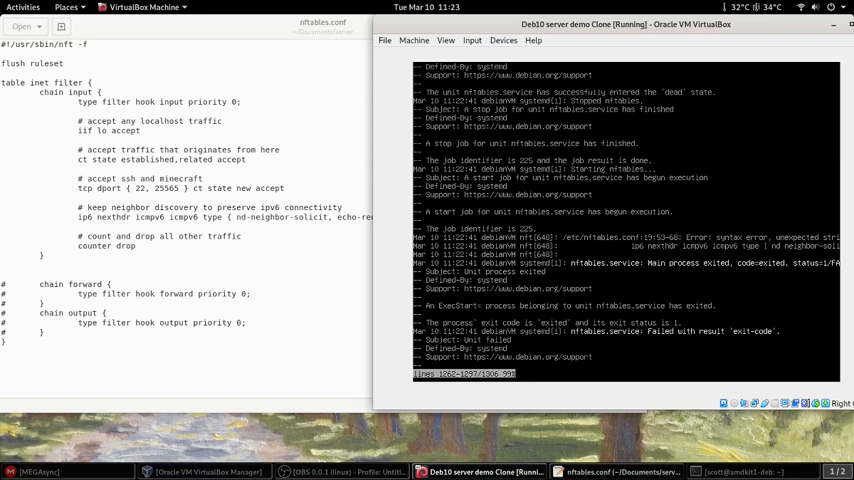
pyautogui.press('q')
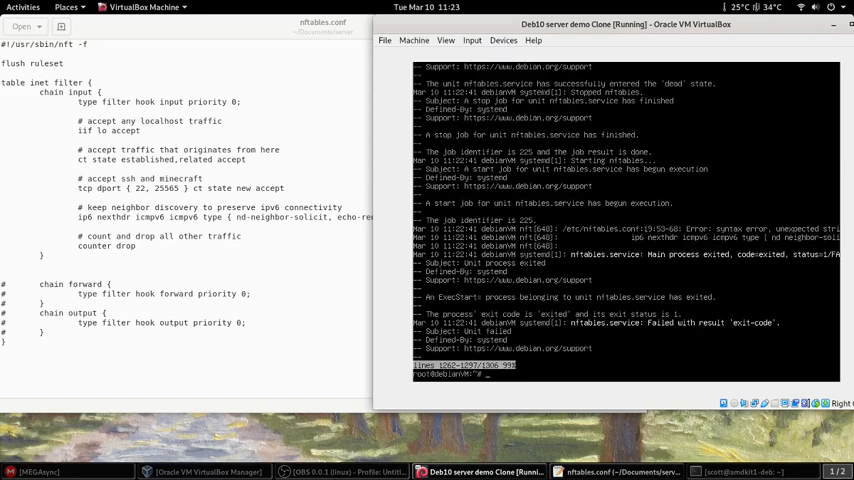
pyautogui.write('sy')
pyautogui.write('stemctl')
pyautogui.write(' status ')
pyautogui.write('nft')
# - View systemctl status nftables.service, reading the full line-19 ip6 error expecting a comma or ']'
pyautogui.press('Tab')
pyautogui.press('Return')
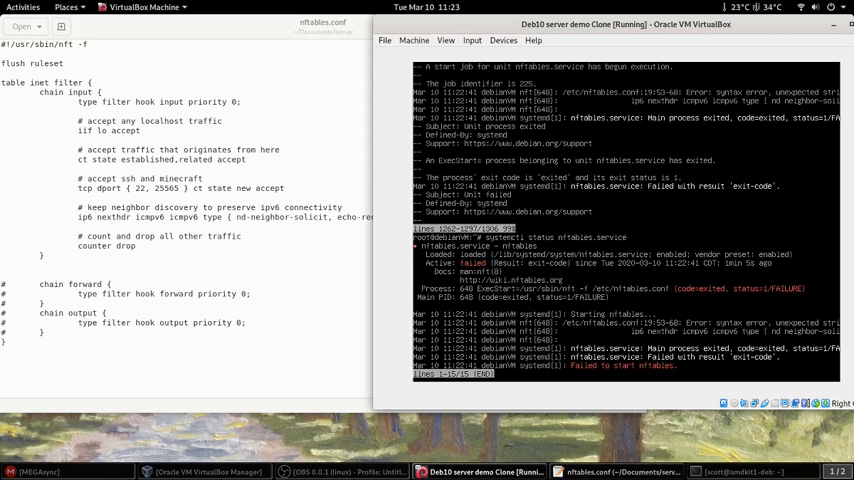
pyautogui.press('Up')
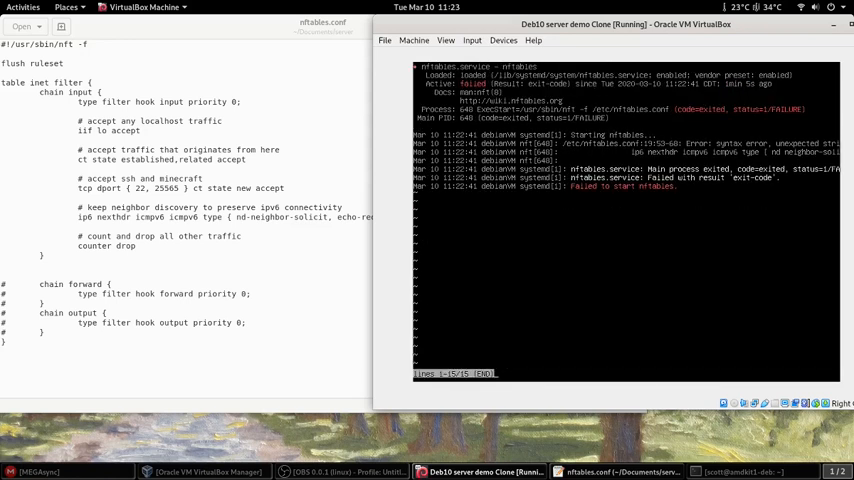
pyautogui.press('Right')
pyautogui.press('Right')
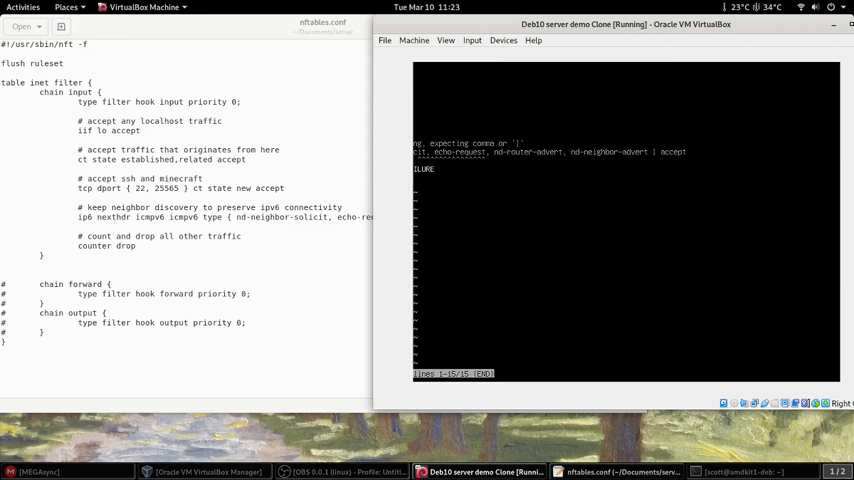
pyautogui.press('Left')
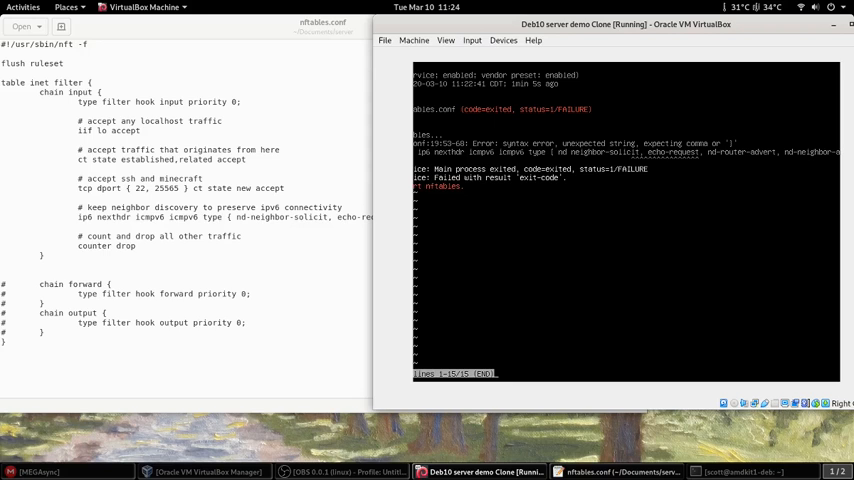
pyautogui.press('q')
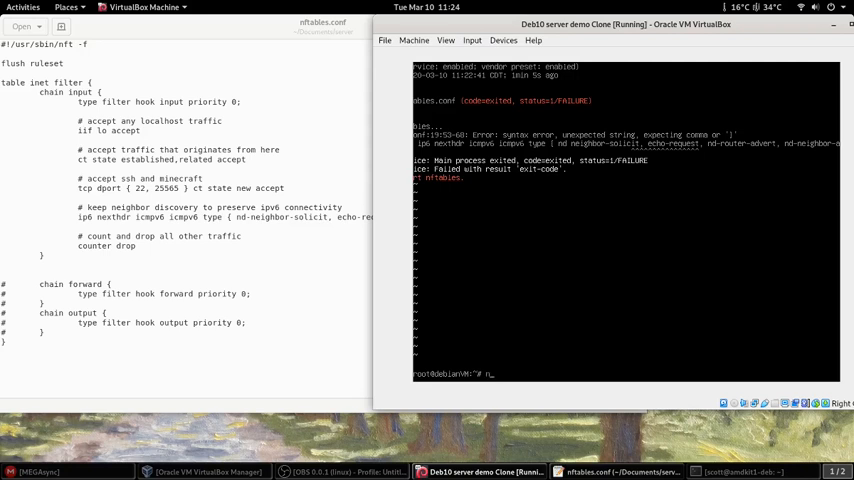
pyautogui.write('nano ')
pyautogui.write('/')
pyautogui.write('etc/')
pyautogui.write('nftables')
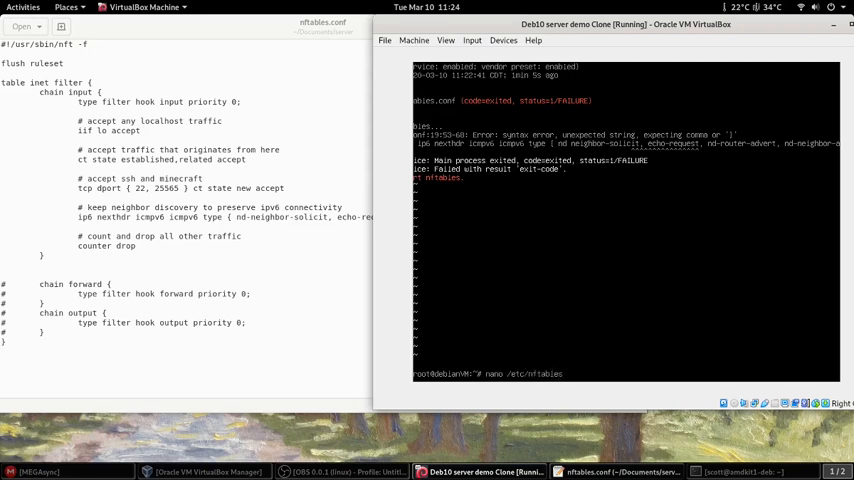
pyautogui.write('n')
pyautogui.write('onf')
# - Fix /etc/nftables.conf so the ip6 rule reads nd-neighbor-solicit without the stray space, and save it
pyautogui.press('Return')
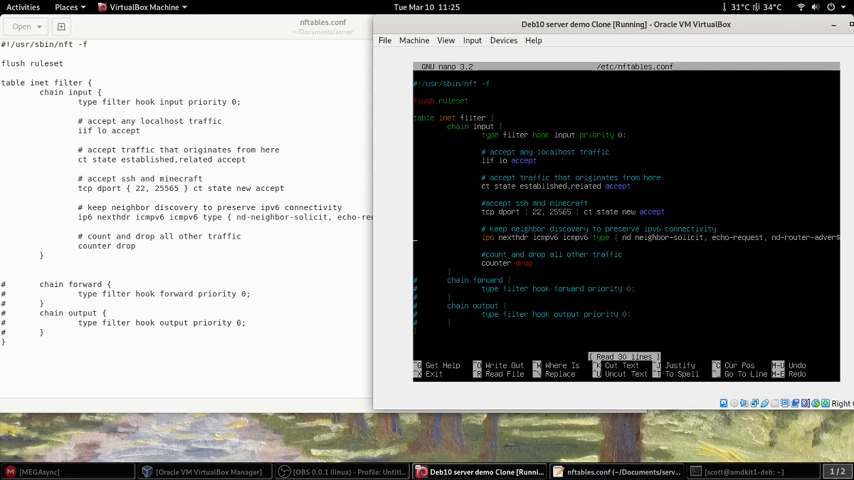
pyautogui.press('Right')
pyautogui.press('Right')
pyautogui.press('Right')
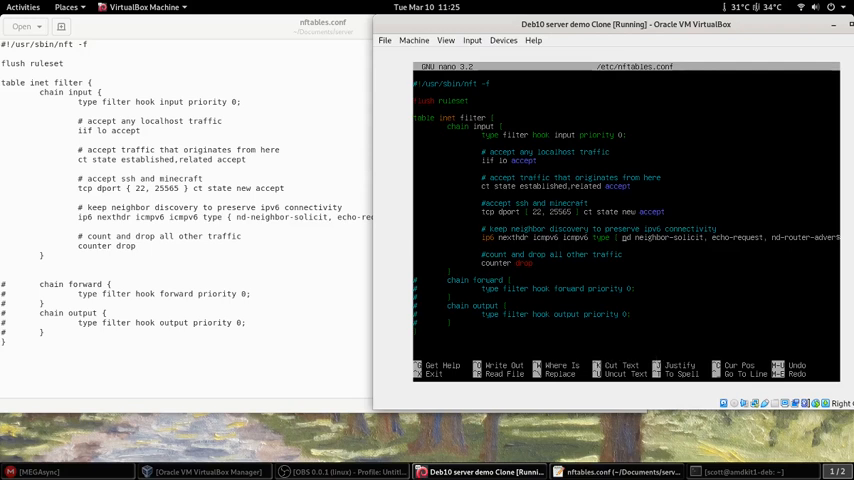
pyautogui.press('Right')
pyautogui.press('Right')
pyautogui.press('Delete')
pyautogui.write('-')
pyautogui.hotkey('ctrl', 'x')
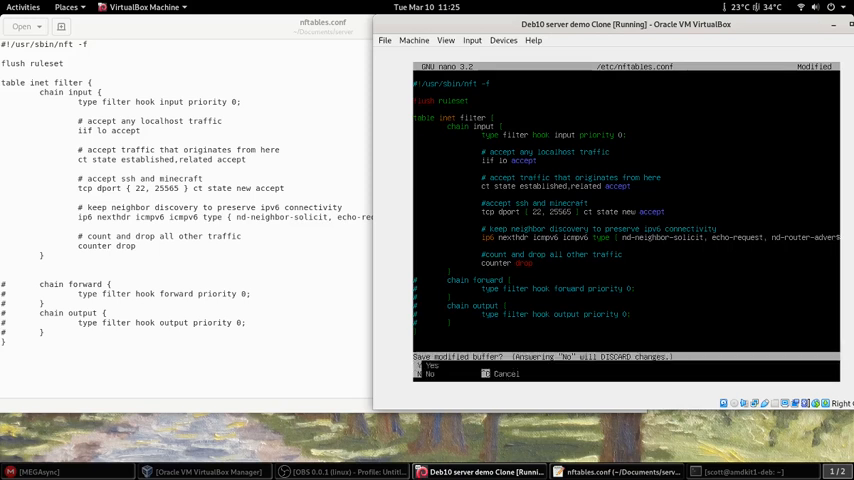
pyautogui.press('y')
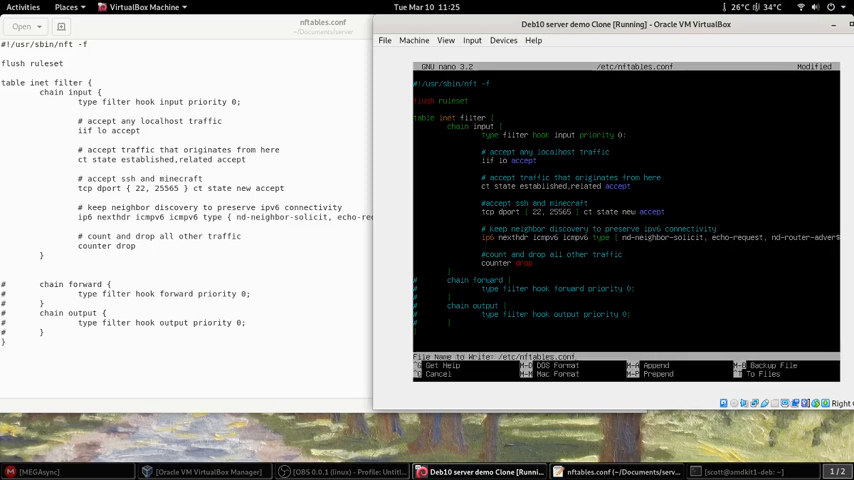
pyautogui.press('Return')
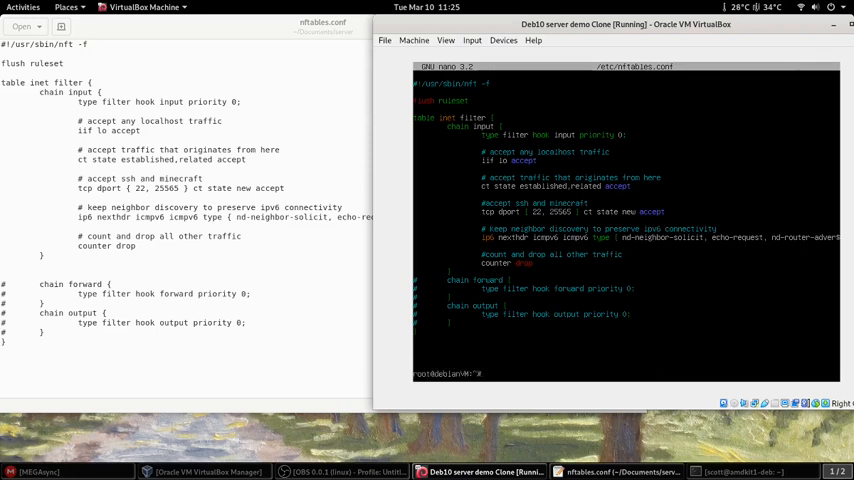
pyautogui.write('system')
pyautogui.write('ctl r')
pyautogui.write('estart ')
pyautogui.write('nftabl')
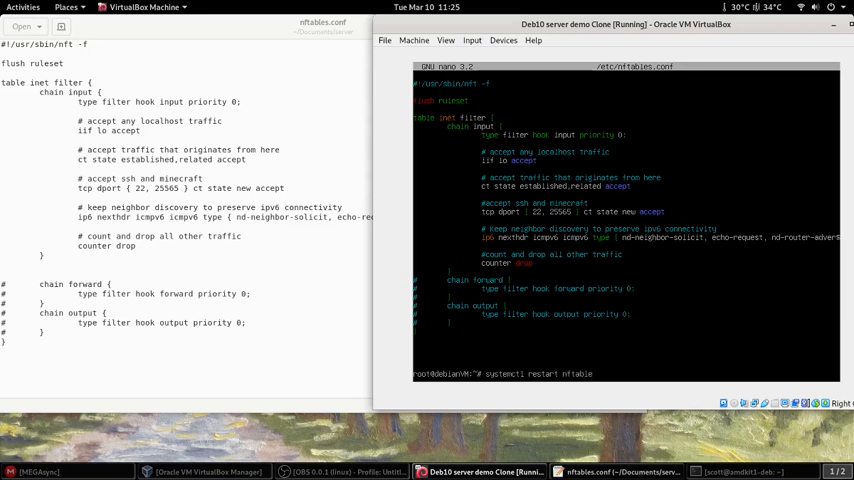
pyautogui.write('es.serv')
pyautogui.write('ice')
# - Restart nftables.service cleanly, confirm status active (exited), and exit the root shell
pyautogui.press('Return')
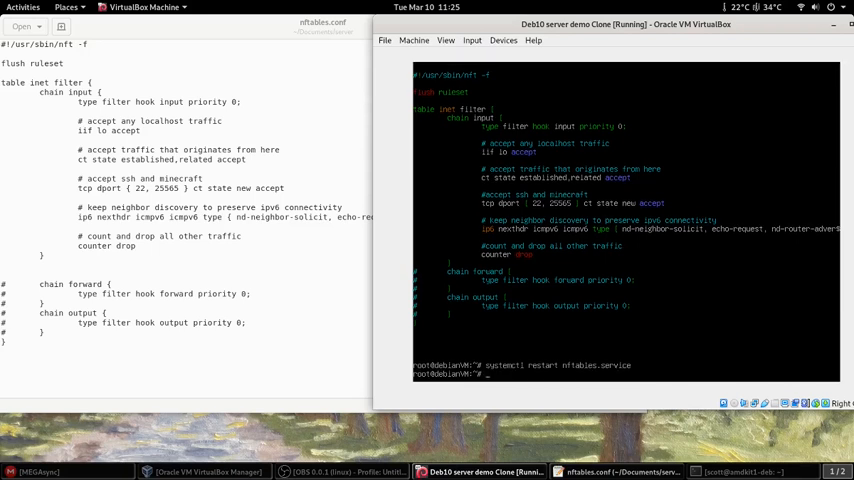
pyautogui.write('systemctl')
pyautogui.write(' status nftab')
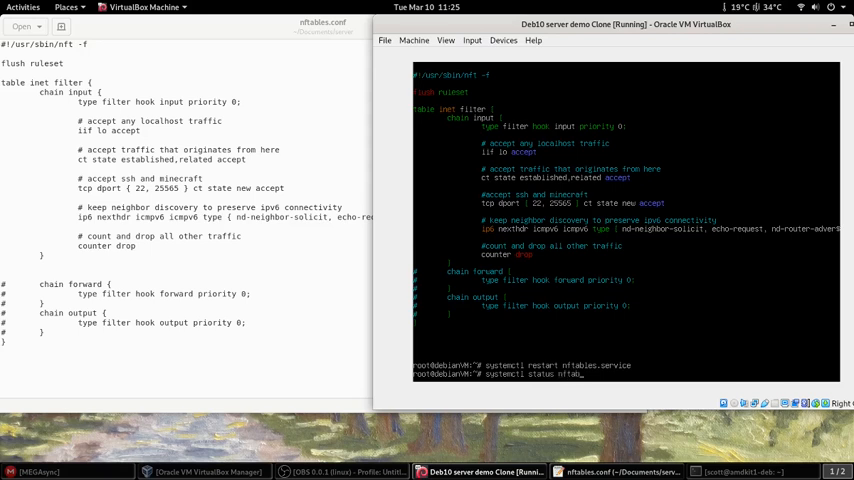
pyautogui.write('les.ser')
pyautogui.write('vice')
pyautogui.press('Return')
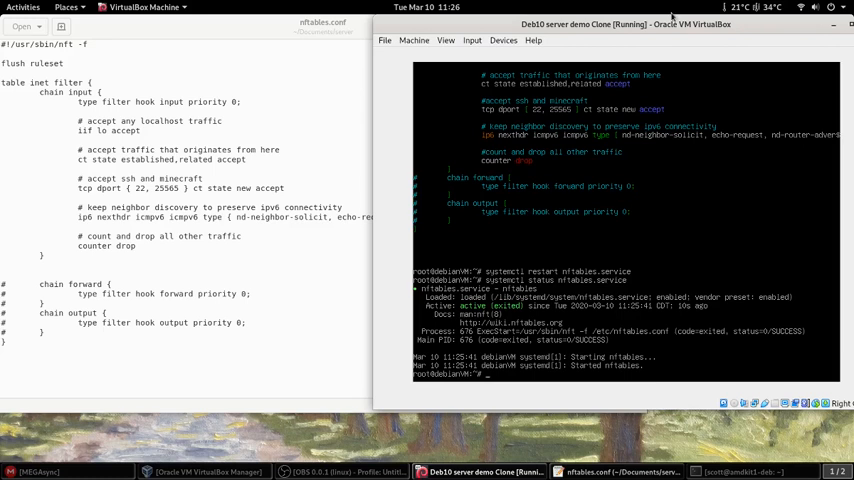
pyautogui.write('ex')
pyautogui.write('it')
pyautogui.press('Return')
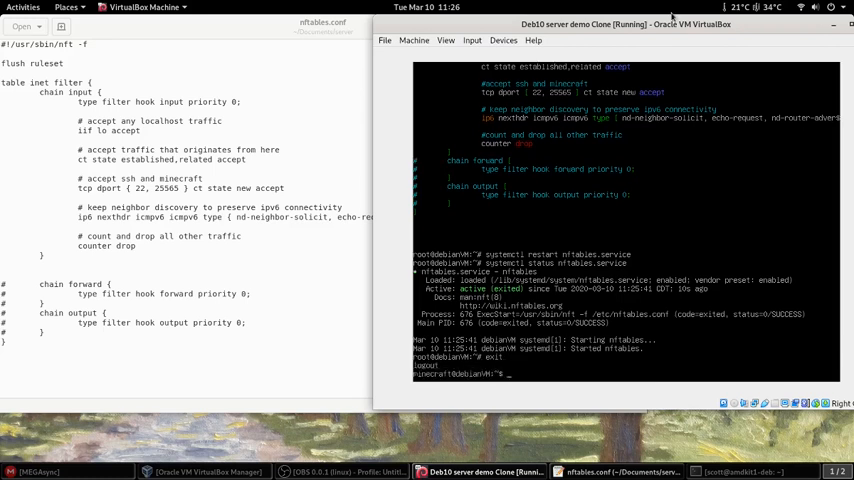
pyautogui.write('exit')
# - Log the minecraft user out, returning the VM console to its login prompt
pyautogui.press('Return')
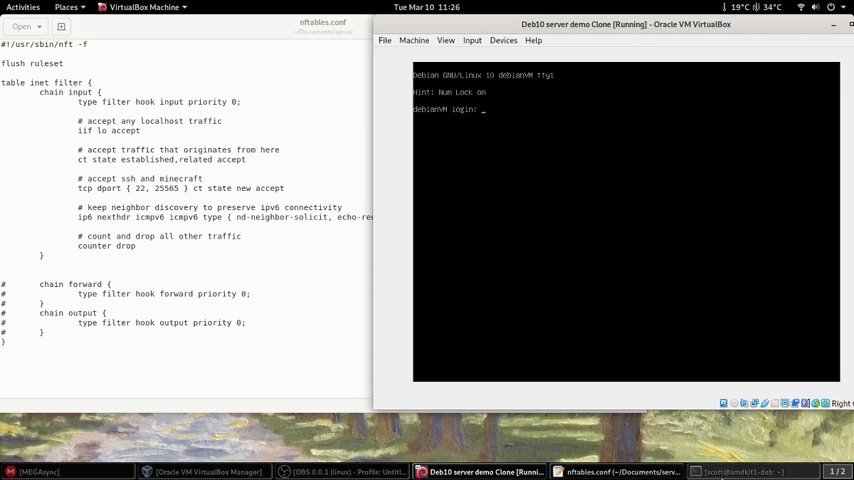
# - Log in to the VM console as minecraft and run ip address, showing 192.168.1.115
pyautogui.click(730, 471)
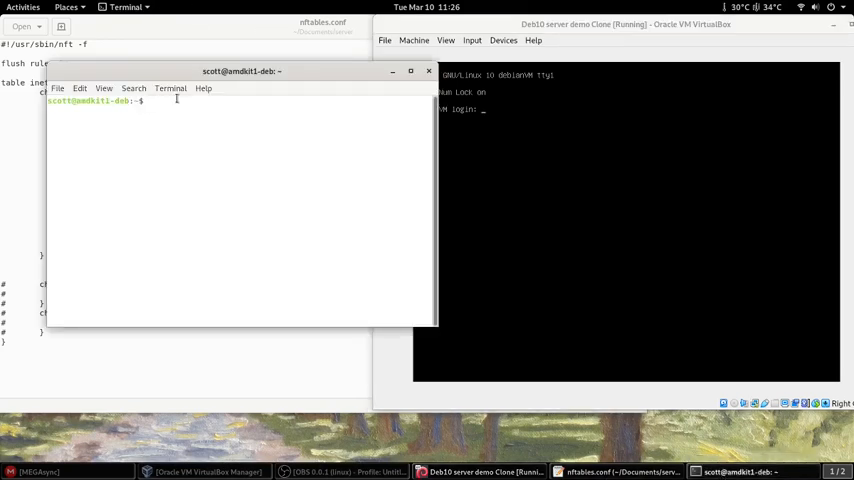
pyautogui.click(659, 35)
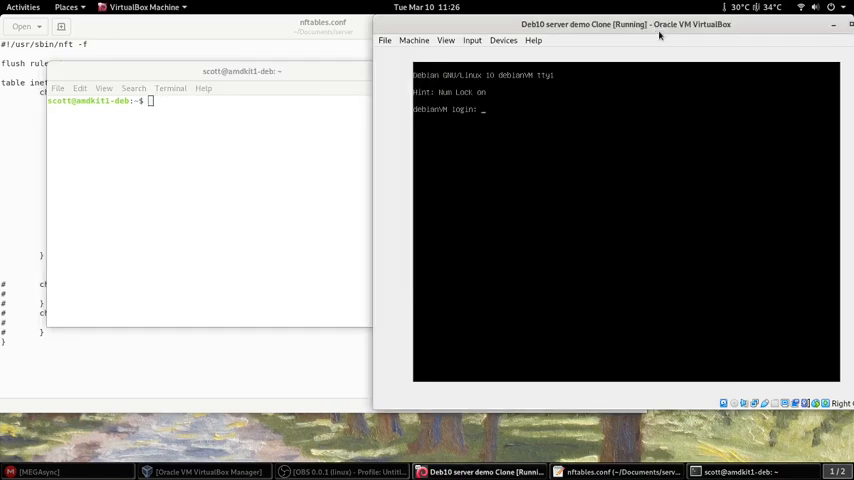
pyautogui.write('m')
pyautogui.write('inecraft')
pyautogui.press('Return')
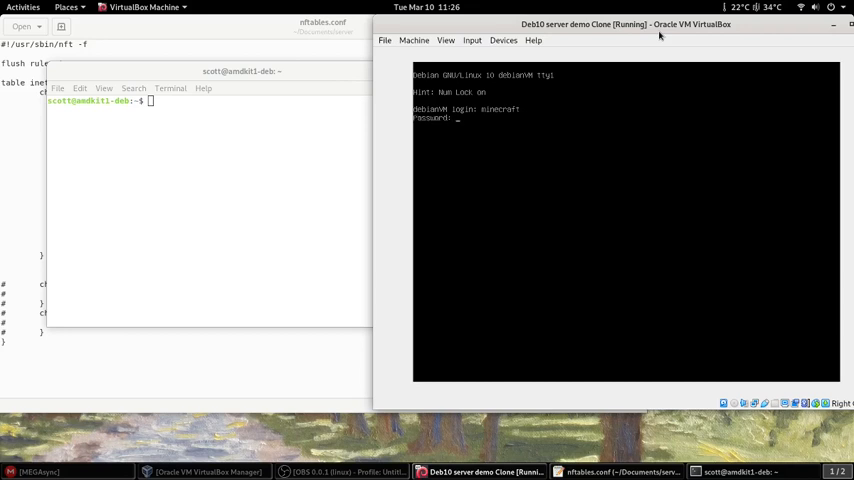
pyautogui.press('Return')
pyautogui.write('ip a')
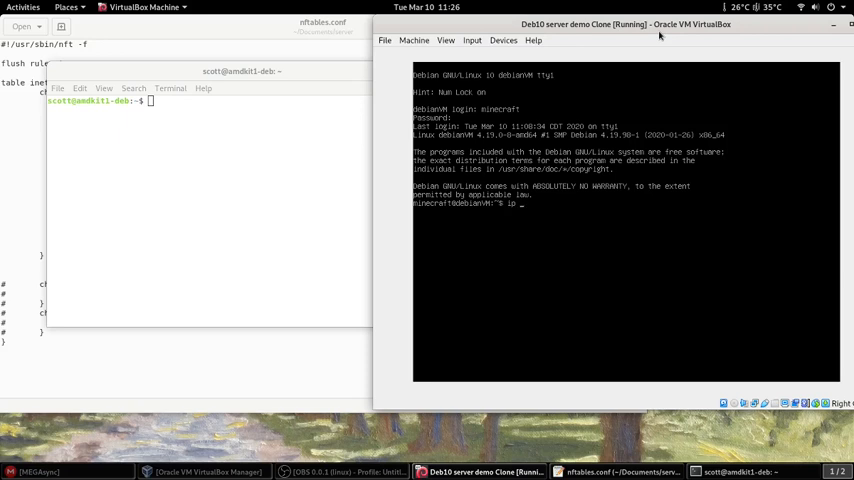
pyautogui.write('ddress')
pyautogui.press('Return')
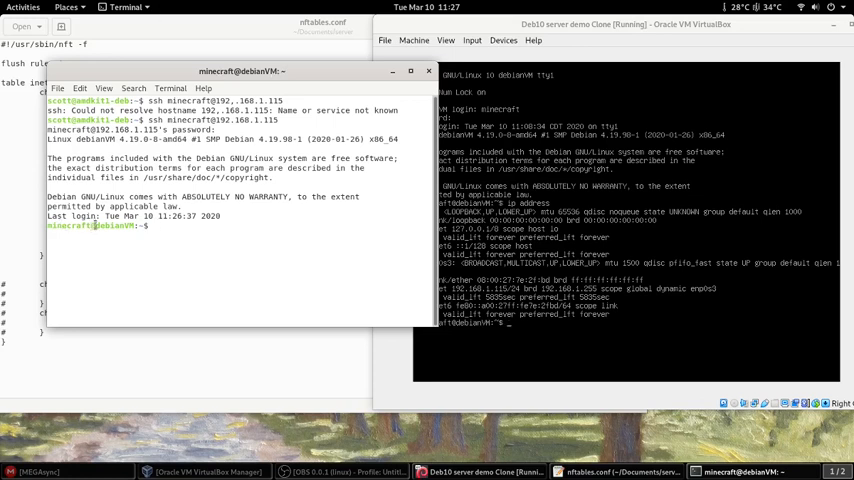
# - Highlight the debianVM hostname in the SSH session and arrange the terminal beside the VM console
pyautogui.doubleClick(110, 225)
pyautogui.click(198, 225)
pyautogui.moveTo(285, 77); pyautogui.dragTo(256, 63)
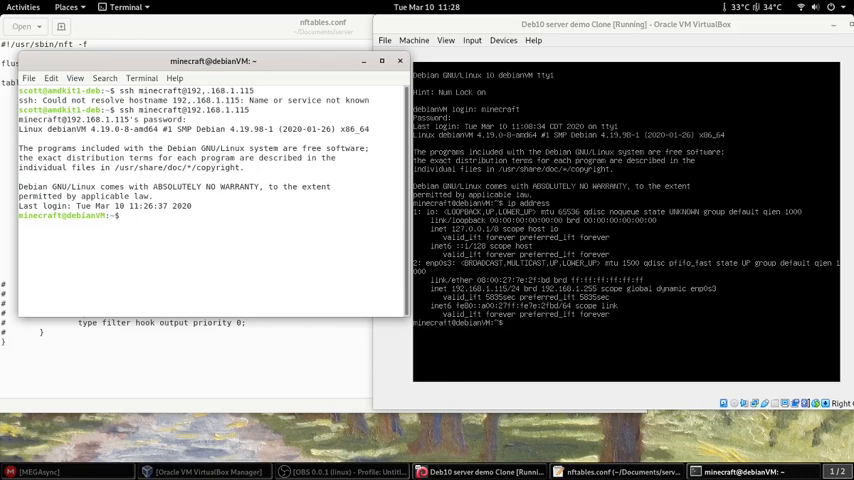
pyautogui.click(648, 24)
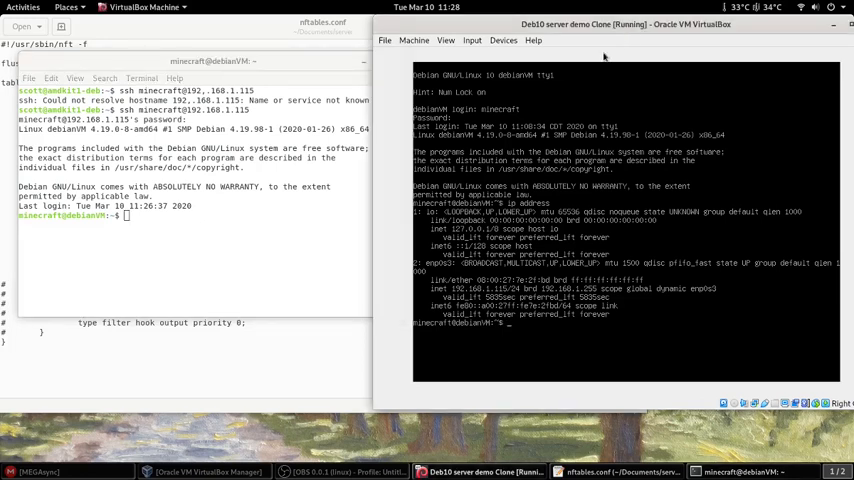
# - Highlight the ssh and minecraft tcp dport rule lines in the host nftables.conf
pyautogui.click(215, 358)
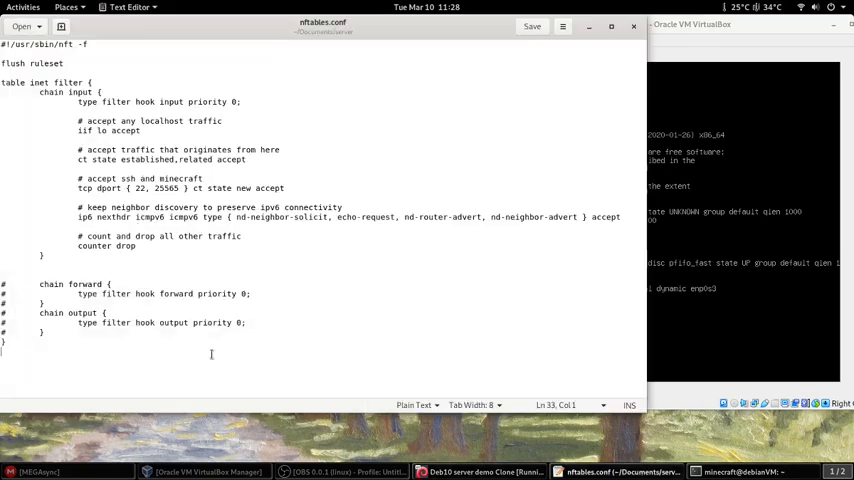
pyautogui.moveTo(136, 188); pyautogui.dragTo(179, 188)
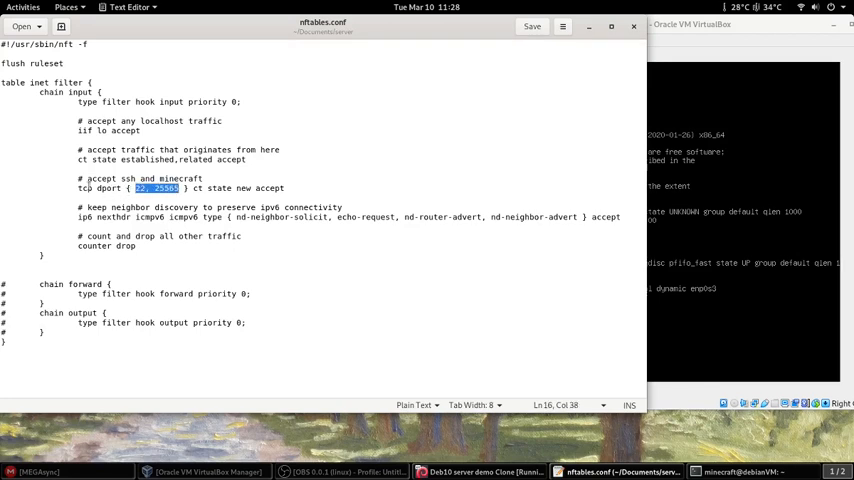
pyautogui.moveTo(76, 178); pyautogui.dragTo(287, 188)
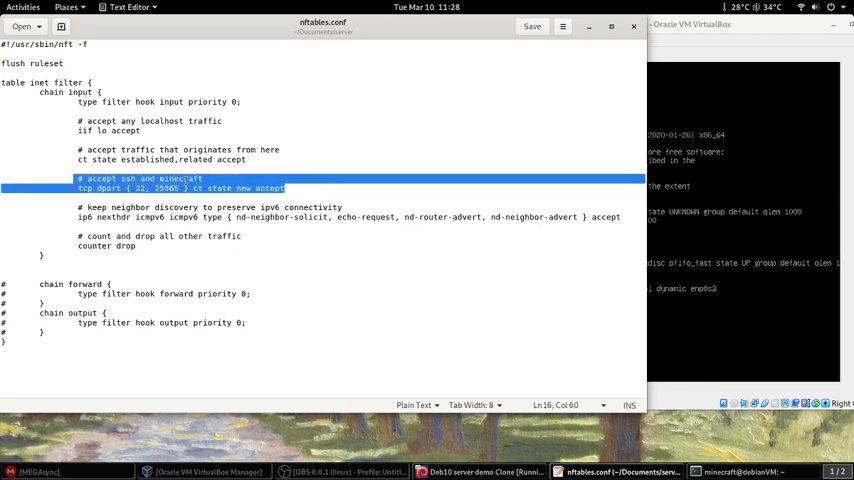
pyautogui.click(88, 187)
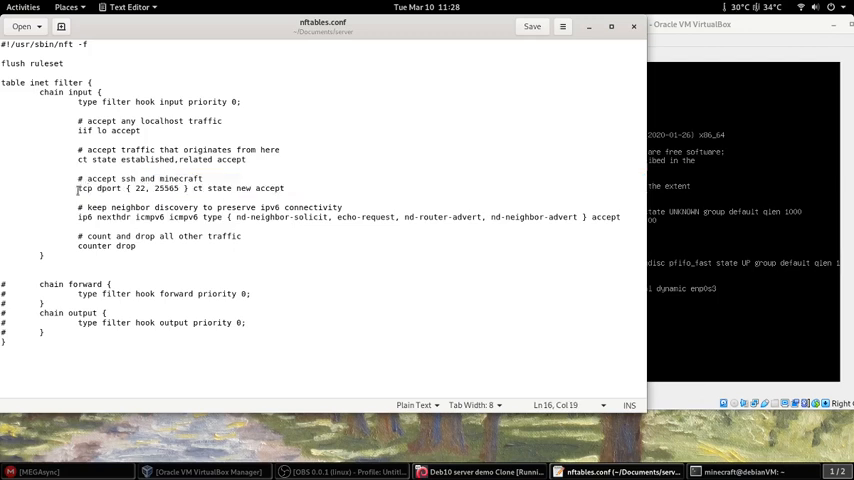
pyautogui.moveTo(78, 189); pyautogui.dragTo(268, 189)
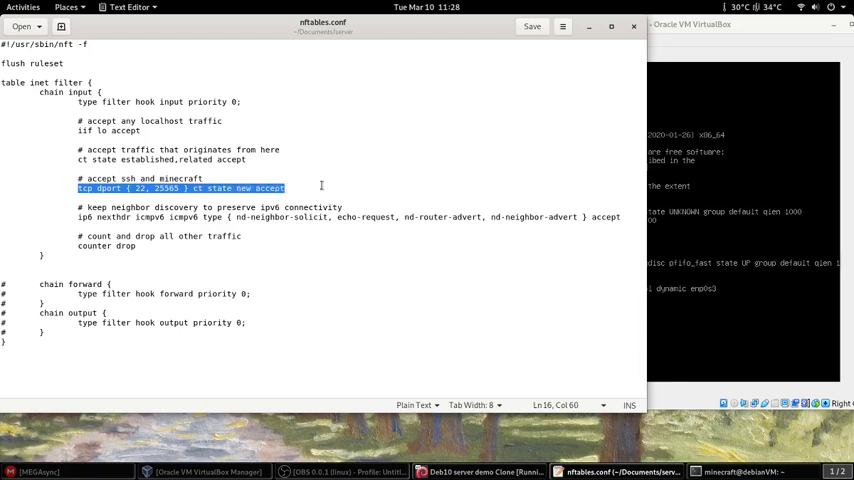
# - Edit the tcp dport port list after 22 to insert port 80 before 25565
pyautogui.click(179, 188)
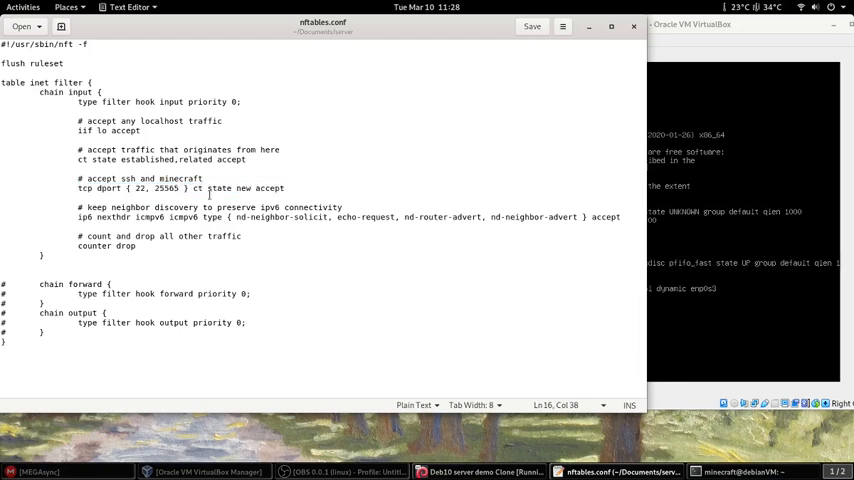
pyautogui.press('BackSpace')
pyautogui.press('BackSpace')
pyautogui.press('BackSpace')
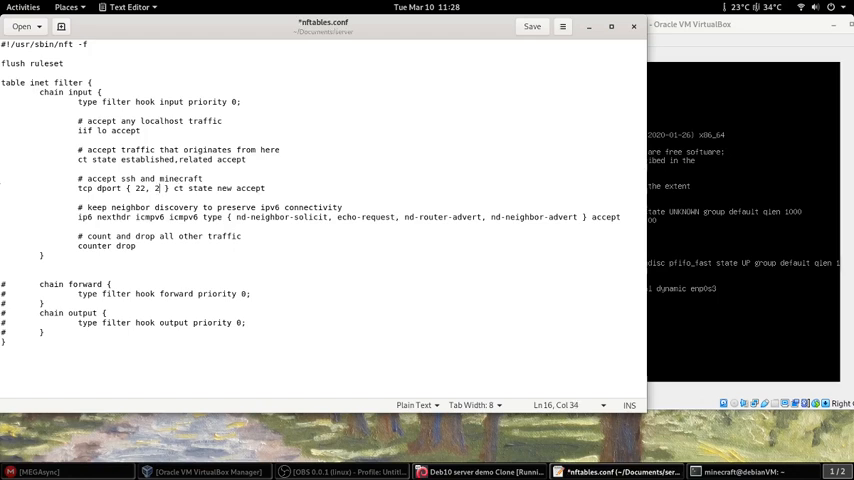
pyautogui.press('BackSpace')
pyautogui.press('BackSpace')
pyautogui.press('BackSpace')
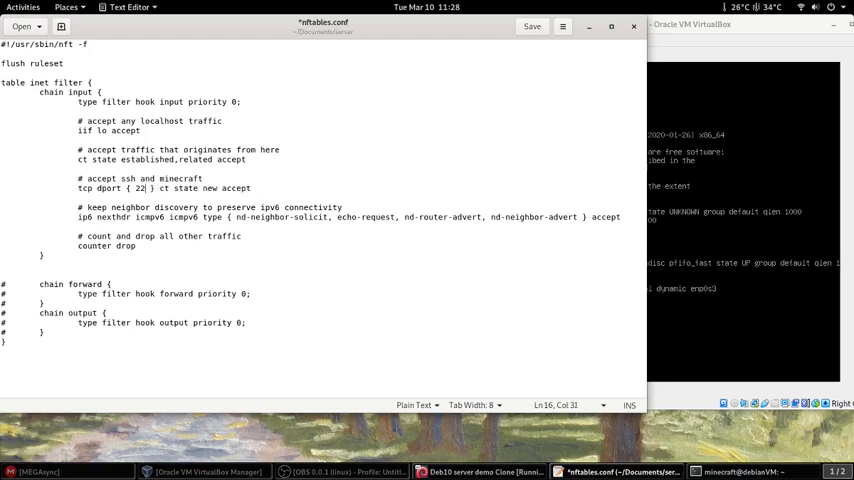
pyautogui.write(', 8')
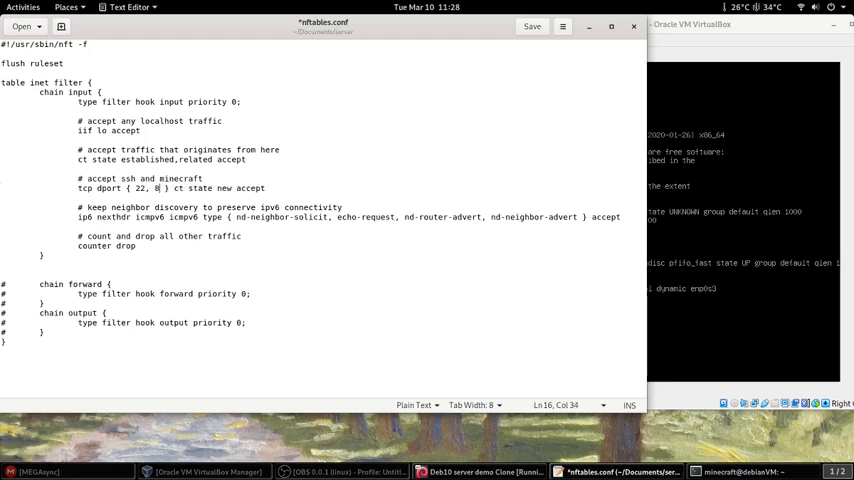
pyautogui.write('0, 2')
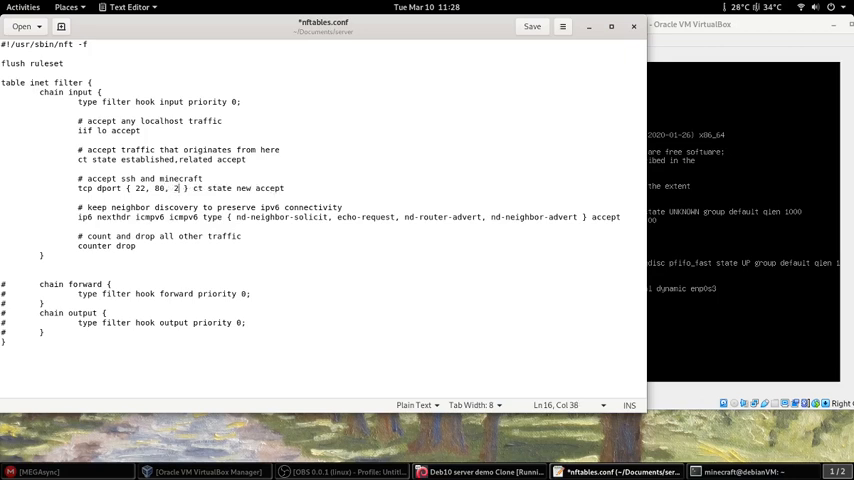
pyautogui.write('5565')
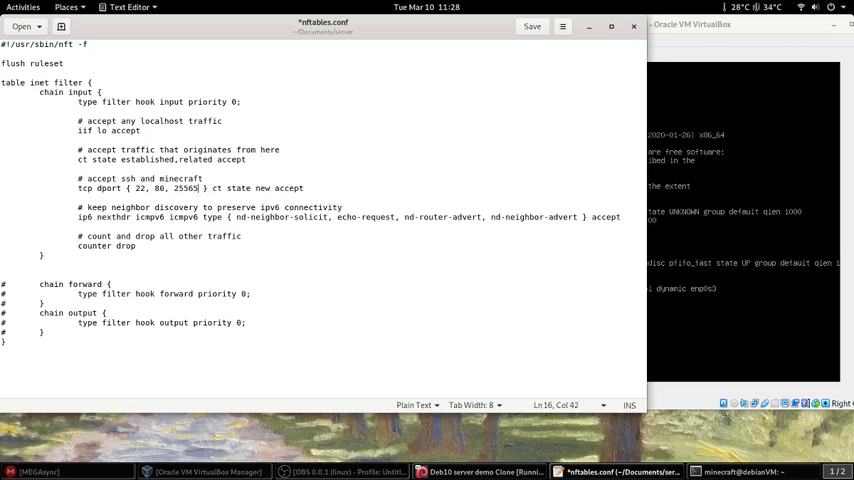